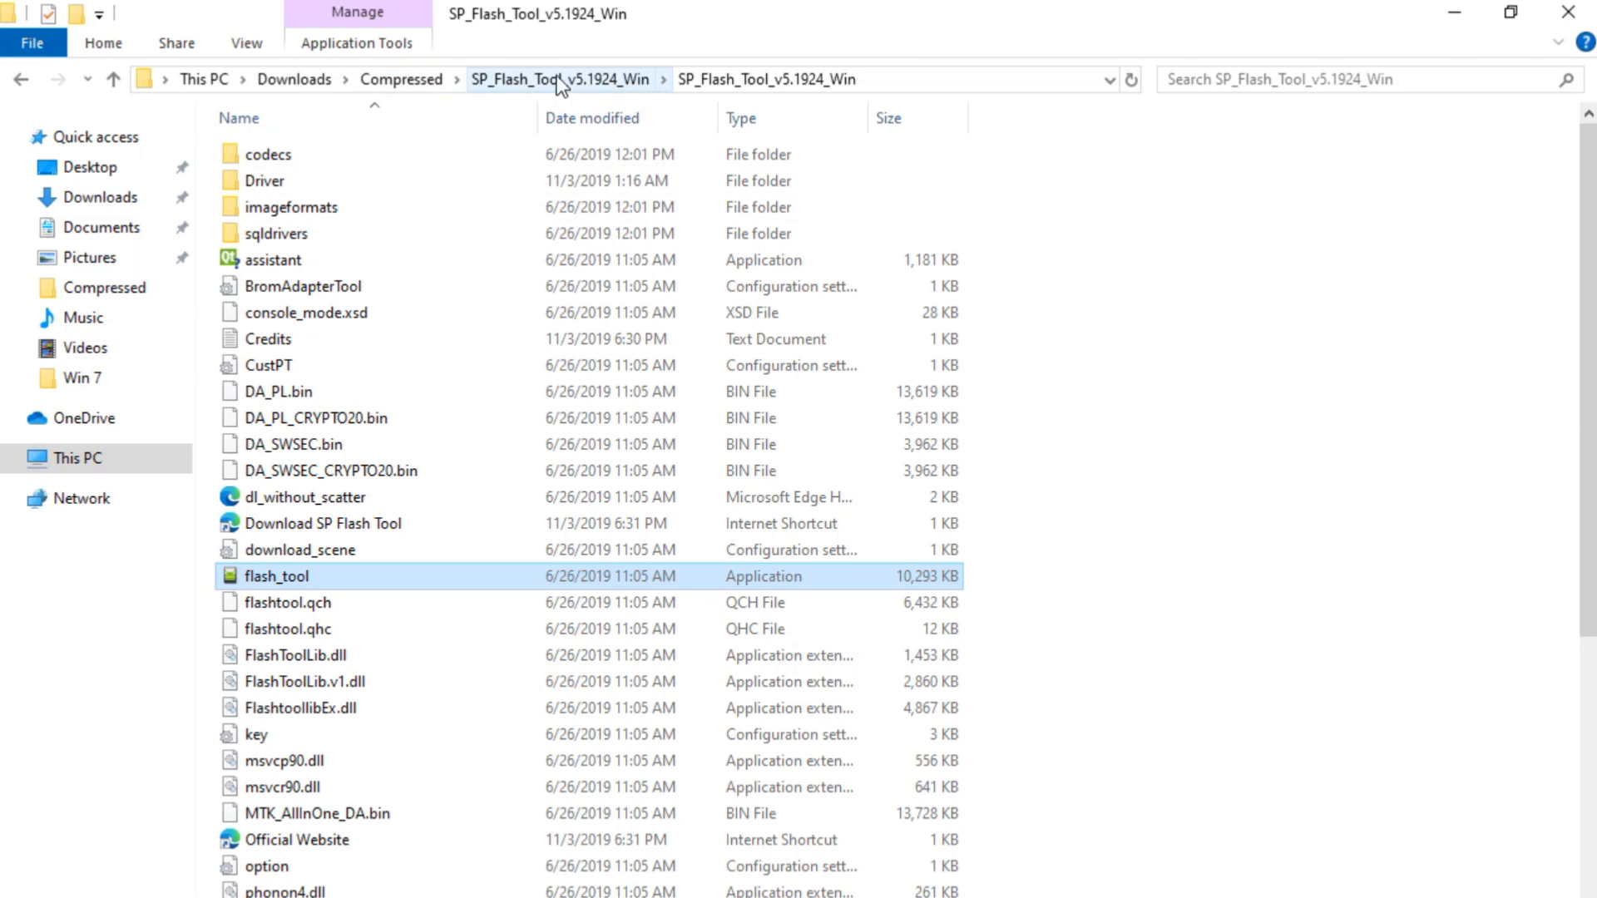
Step: Show the Compressed downloads folder, and view the SP Flash Tool search results and download page in Chrome
{"action": "left_click", "coordinate": [478, 79]}
{"action": "left_click", "coordinate": [426, 79]}
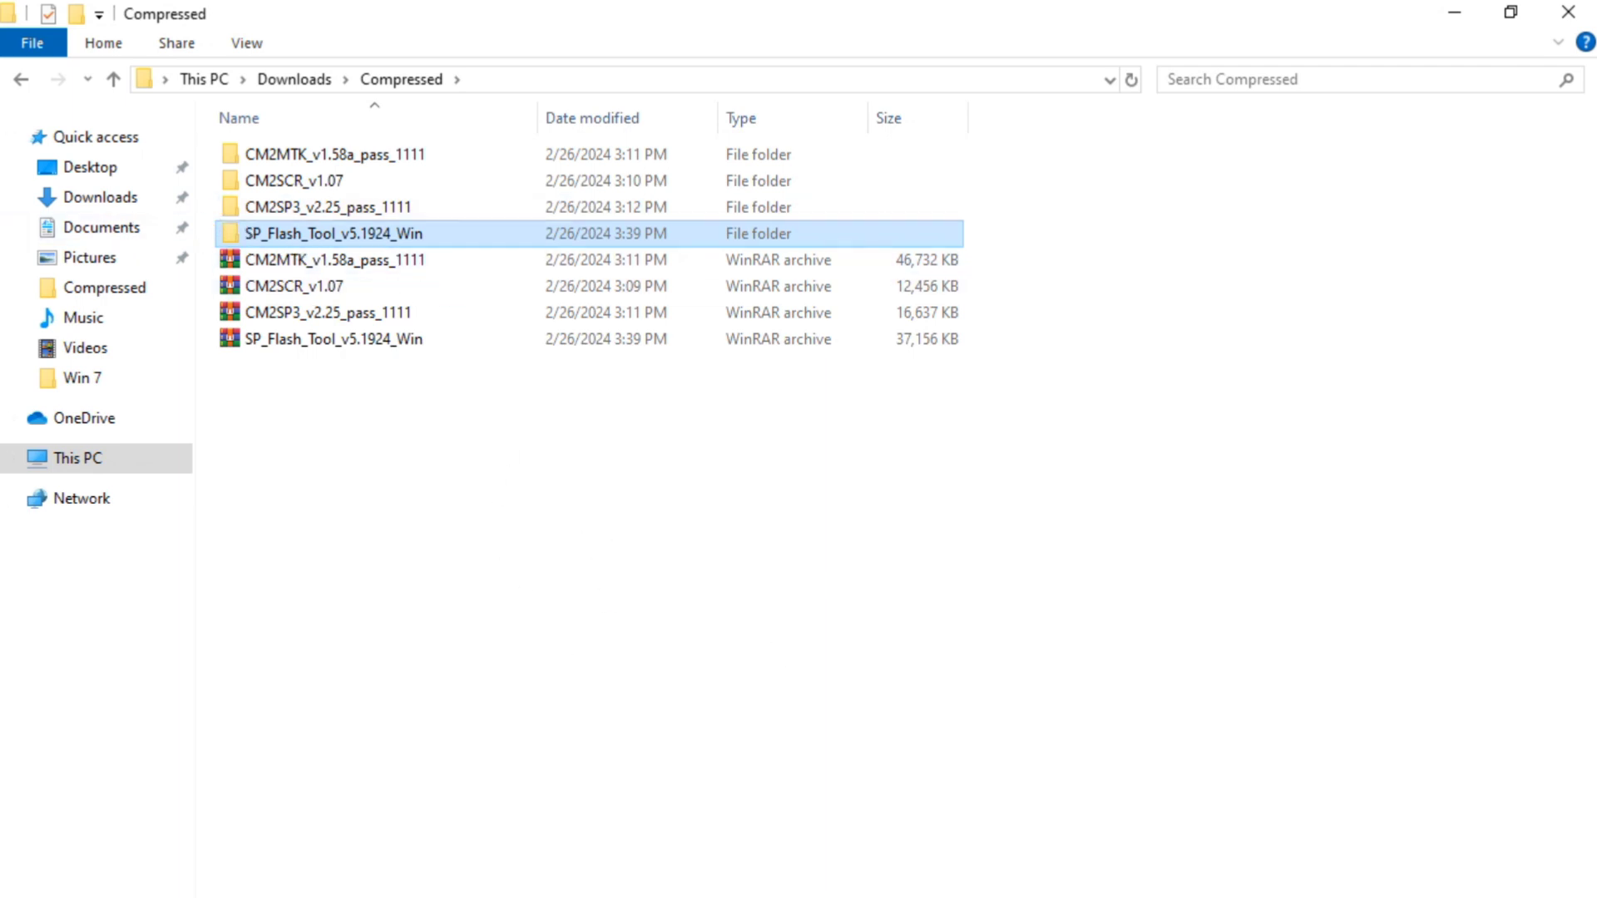
{"action": "key", "text": "alt+Tab"}
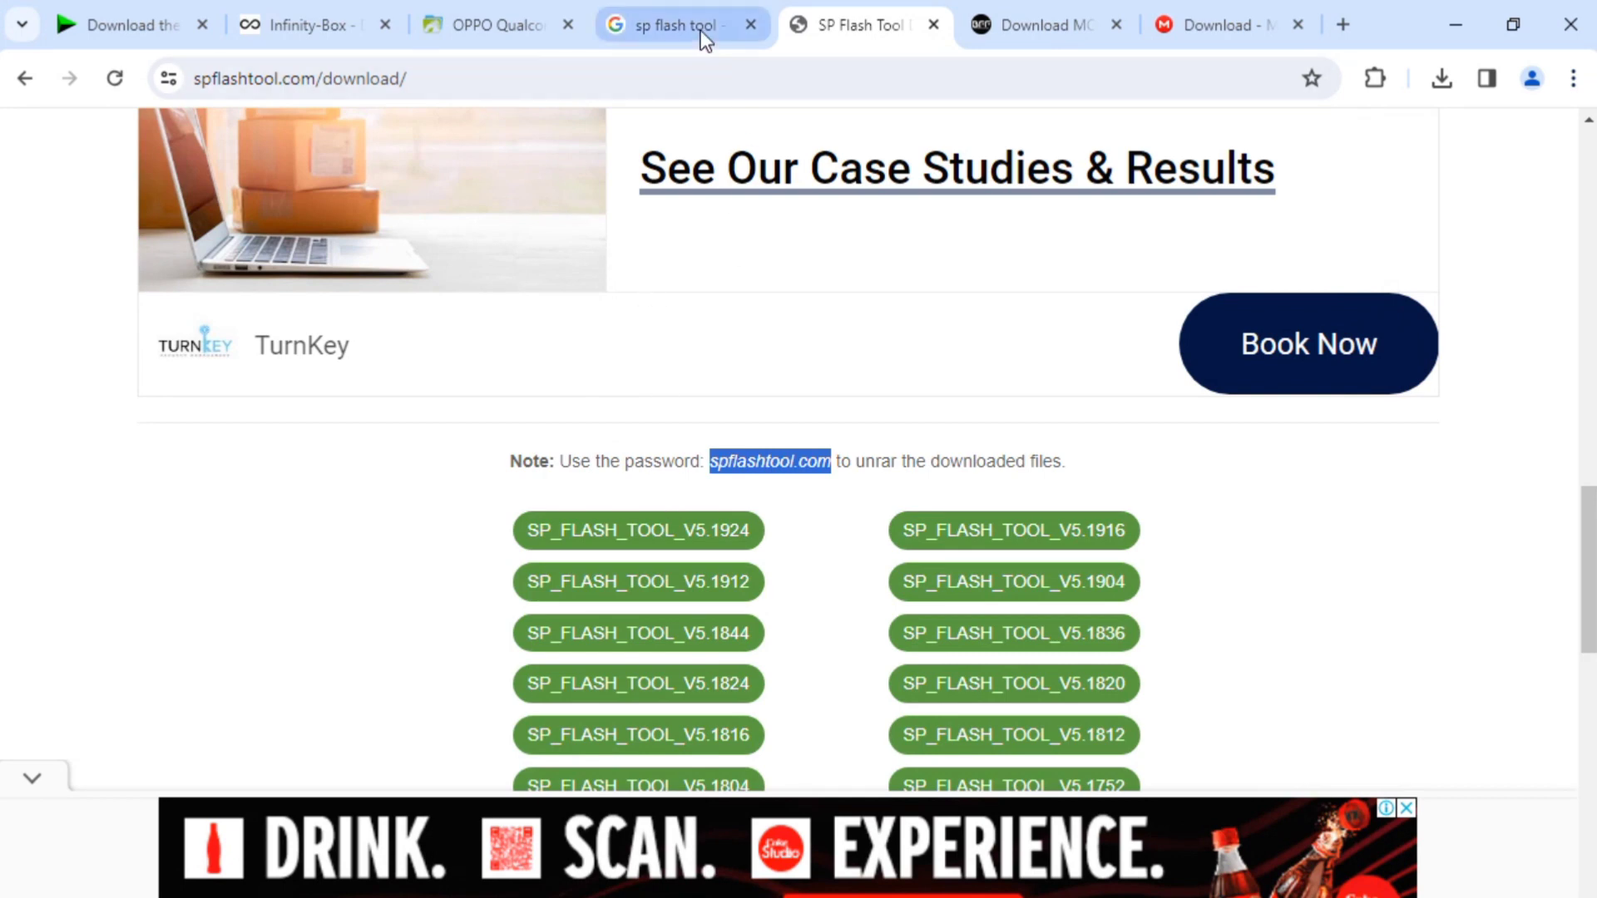
{"action": "left_click", "coordinate": [701, 30]}
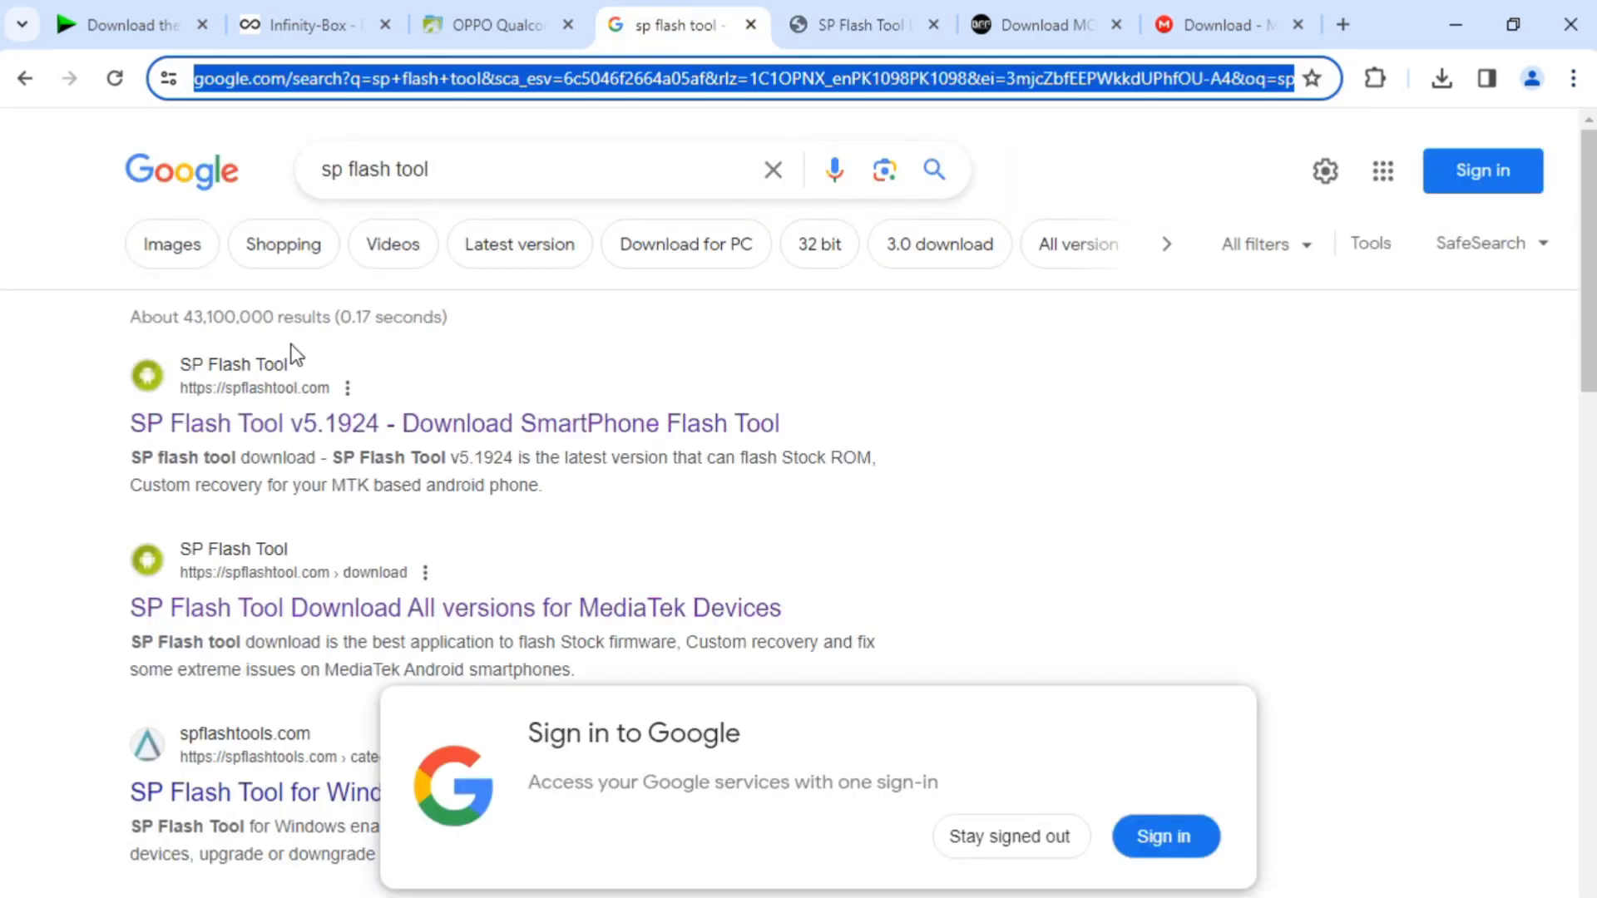
{"action": "left_click", "coordinate": [817, 25]}
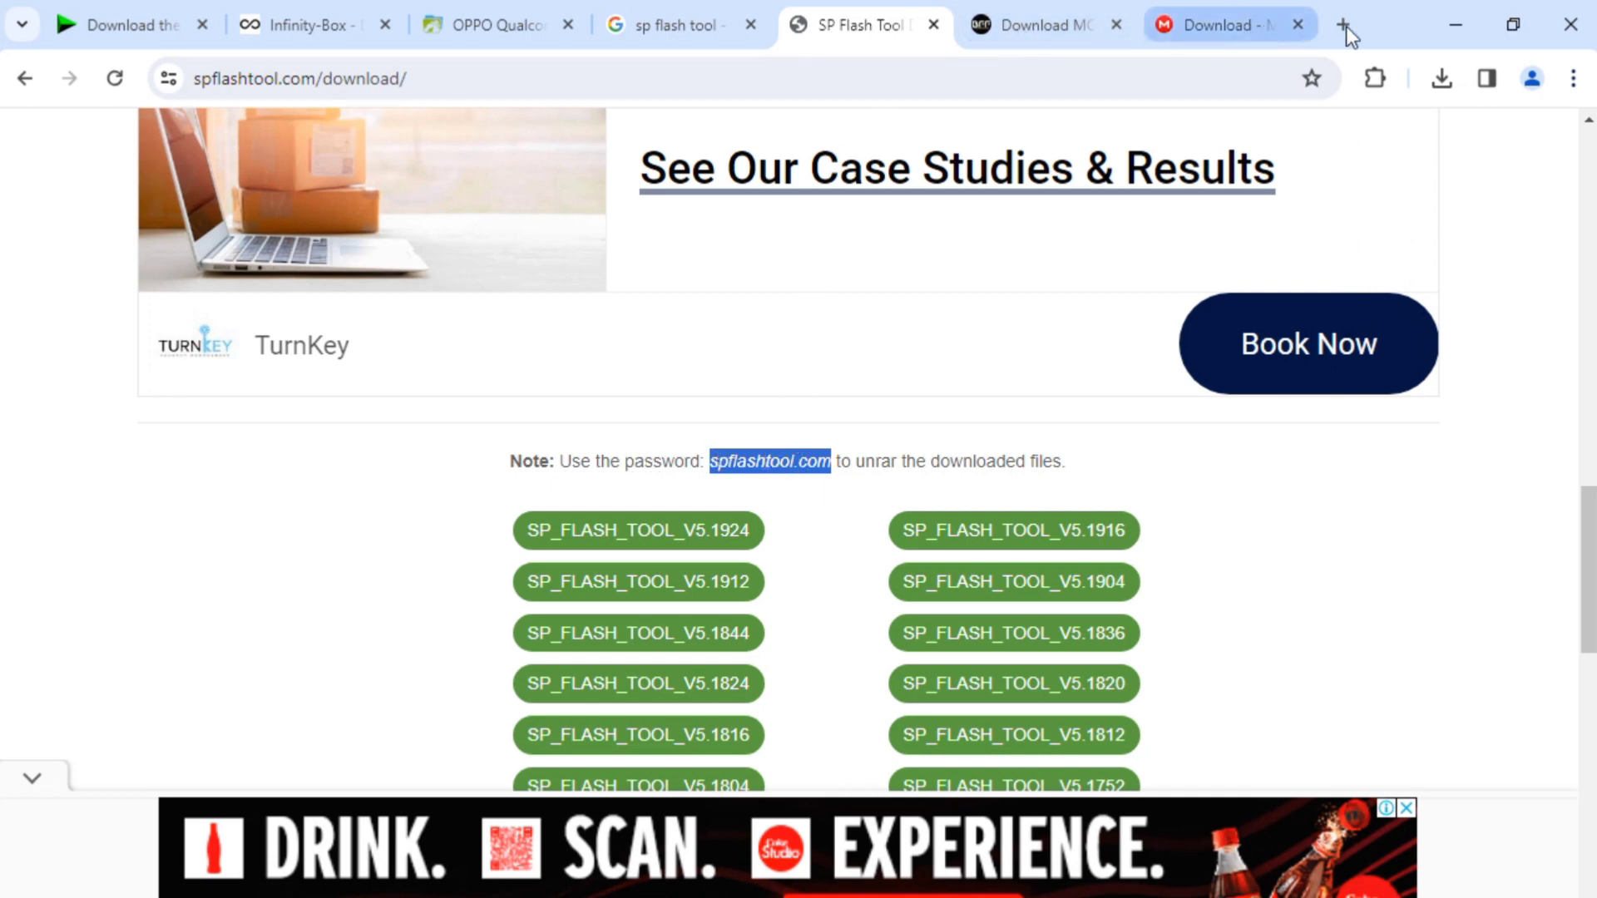
{"action": "left_click", "coordinate": [1446, 10]}
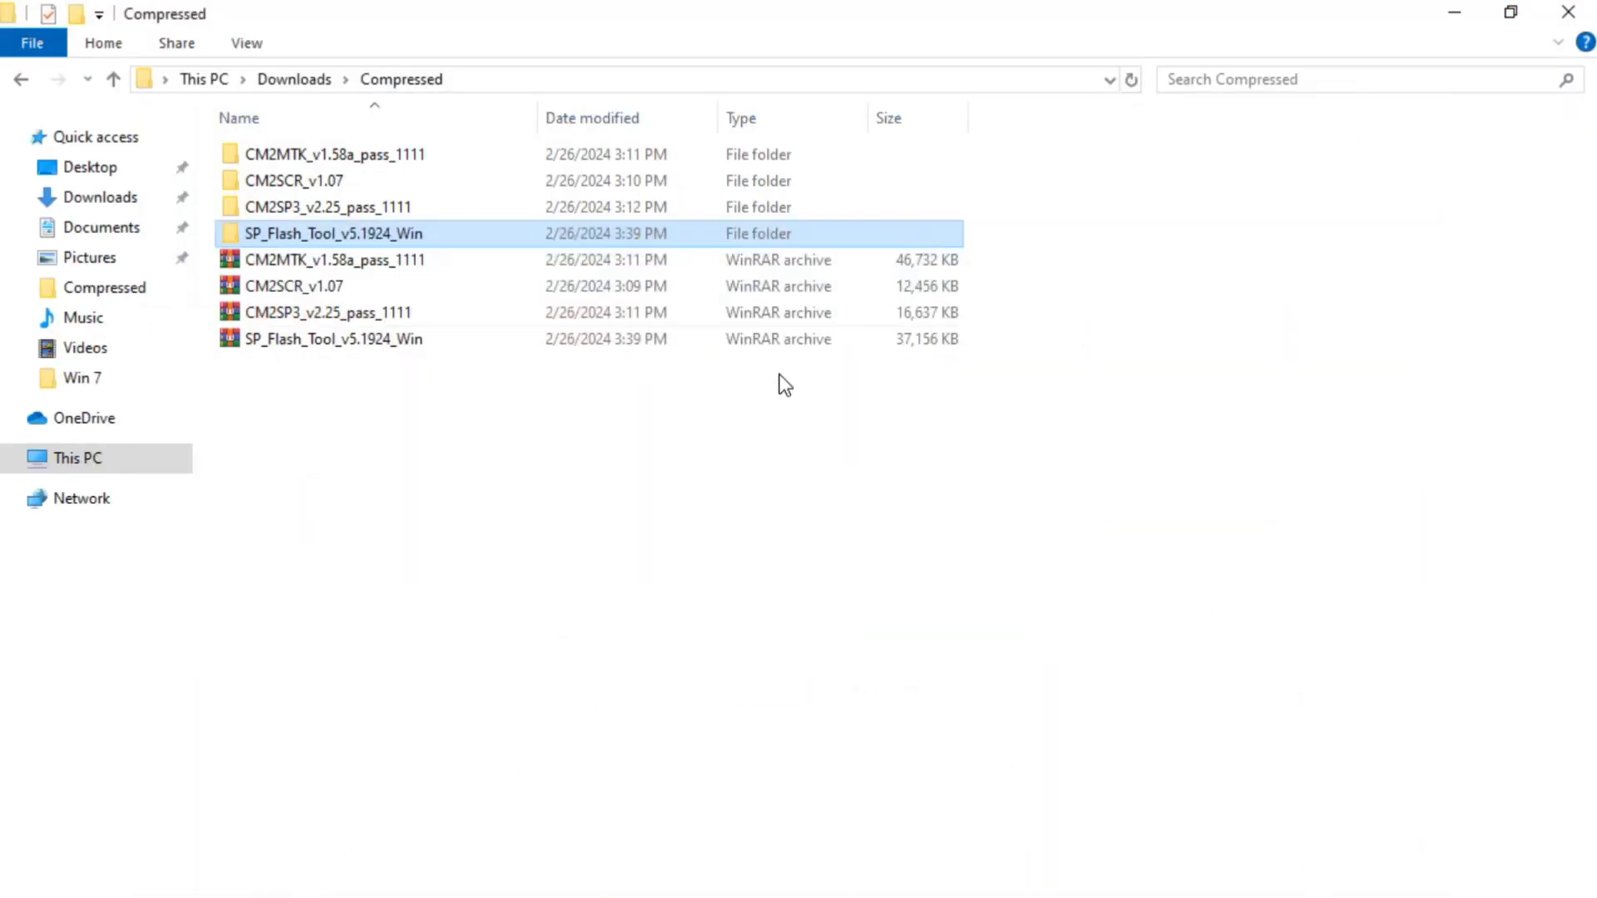
Step: Launch flash_tool from the SP_Flash_Tool_v5.1924_Win folder, minimize it, and return to the Compressed folder
{"action": "double_click", "coordinate": [399, 237]}
{"action": "double_click", "coordinate": [349, 156]}
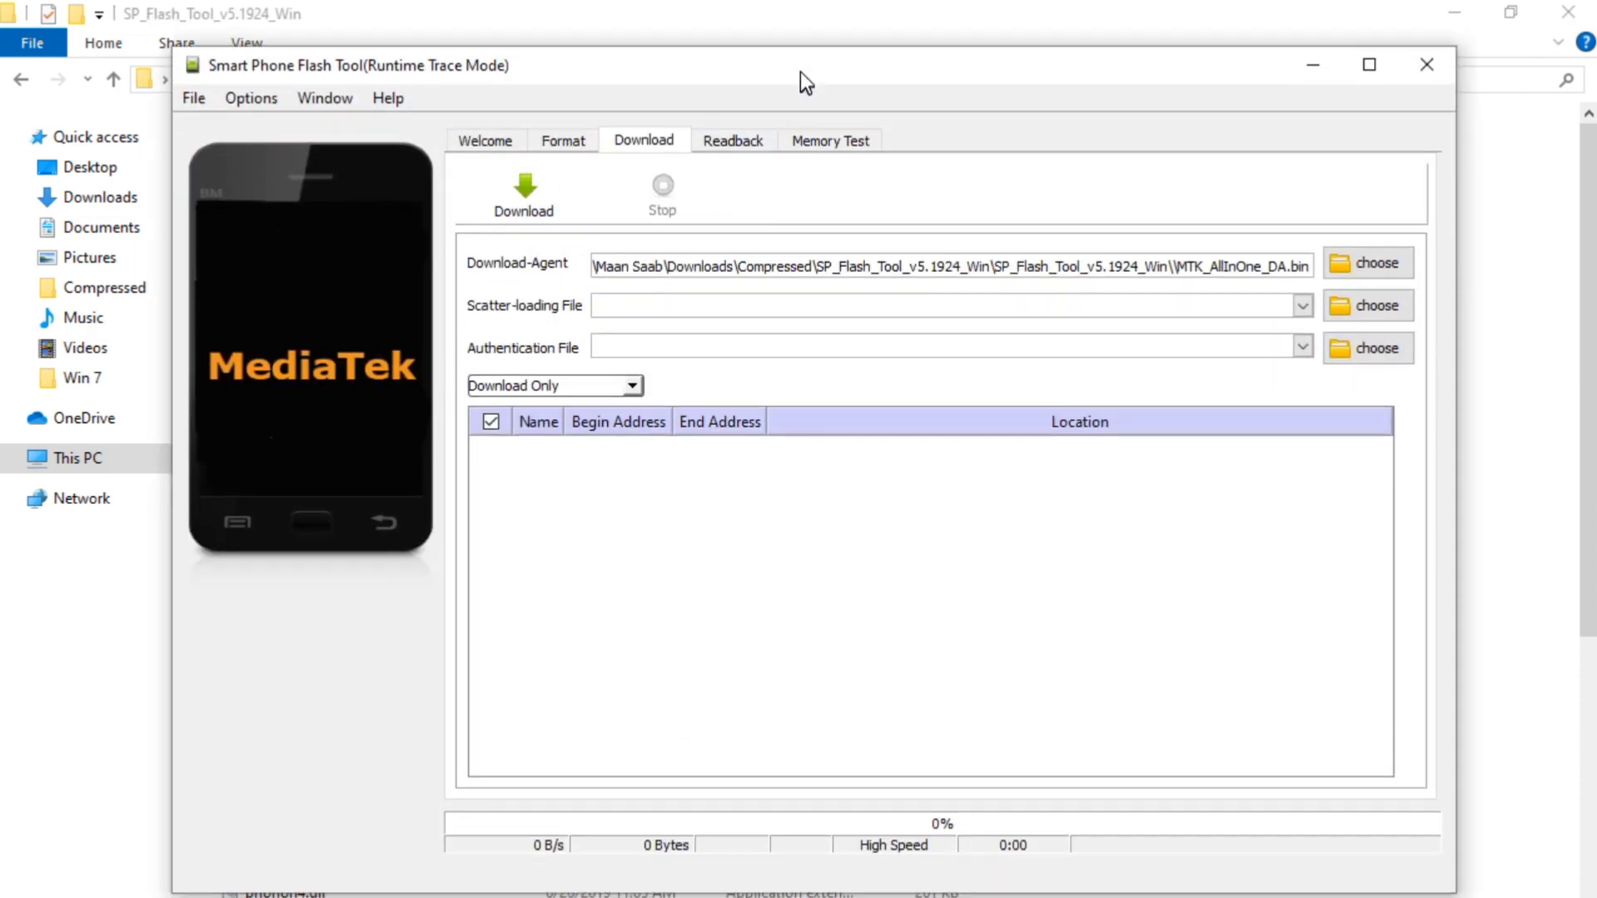
{"action": "left_click", "coordinate": [1315, 66]}
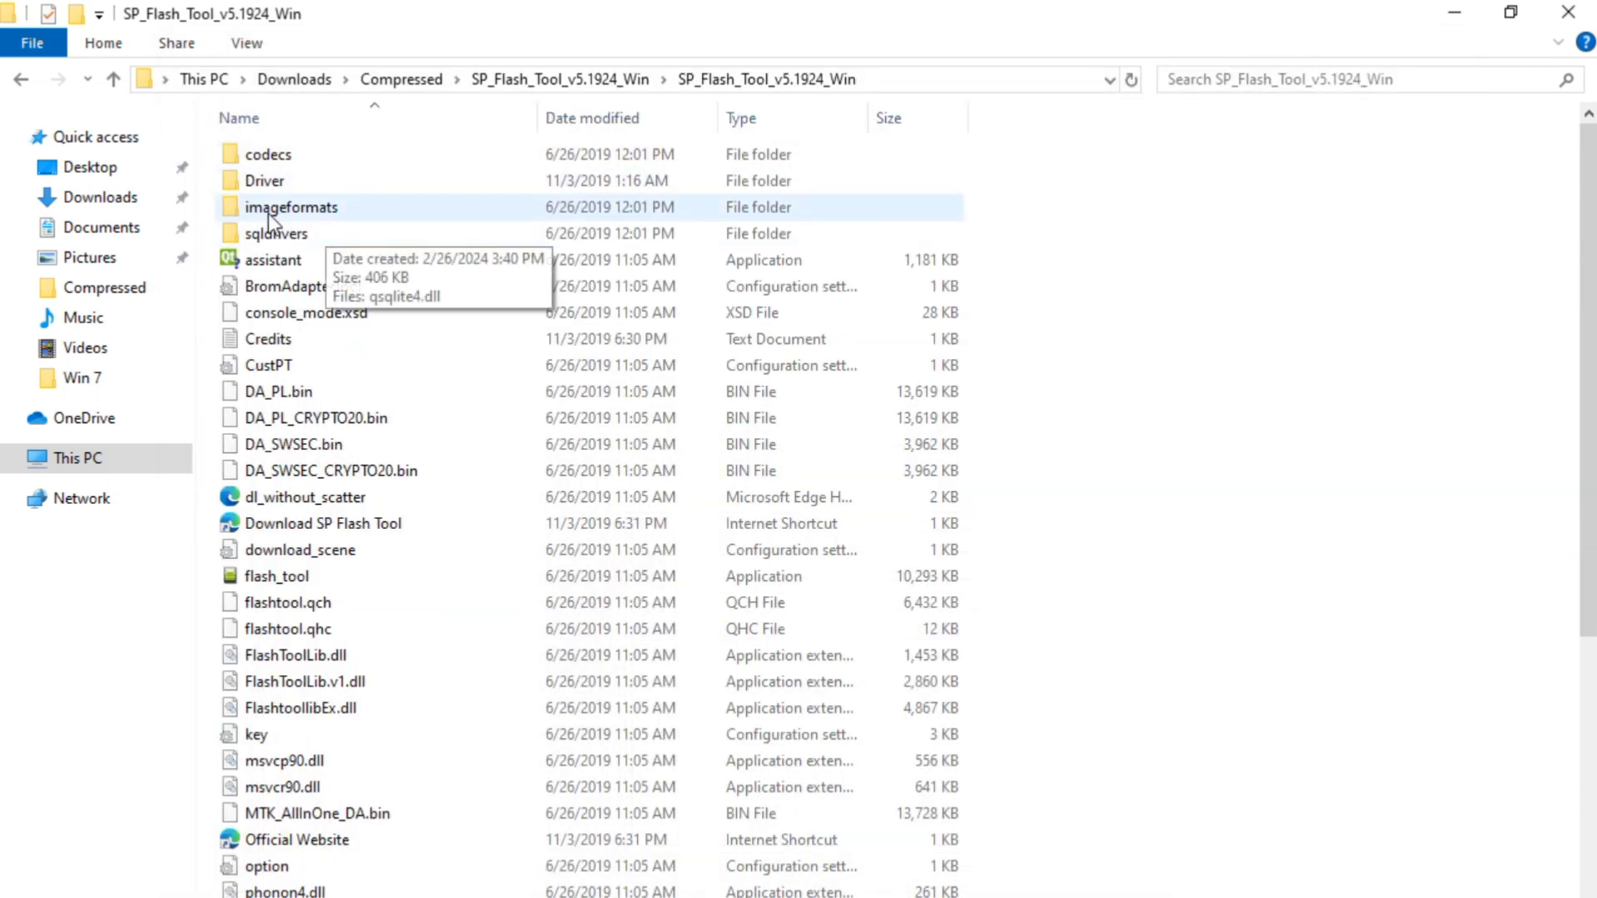
{"action": "left_click", "coordinate": [417, 77]}
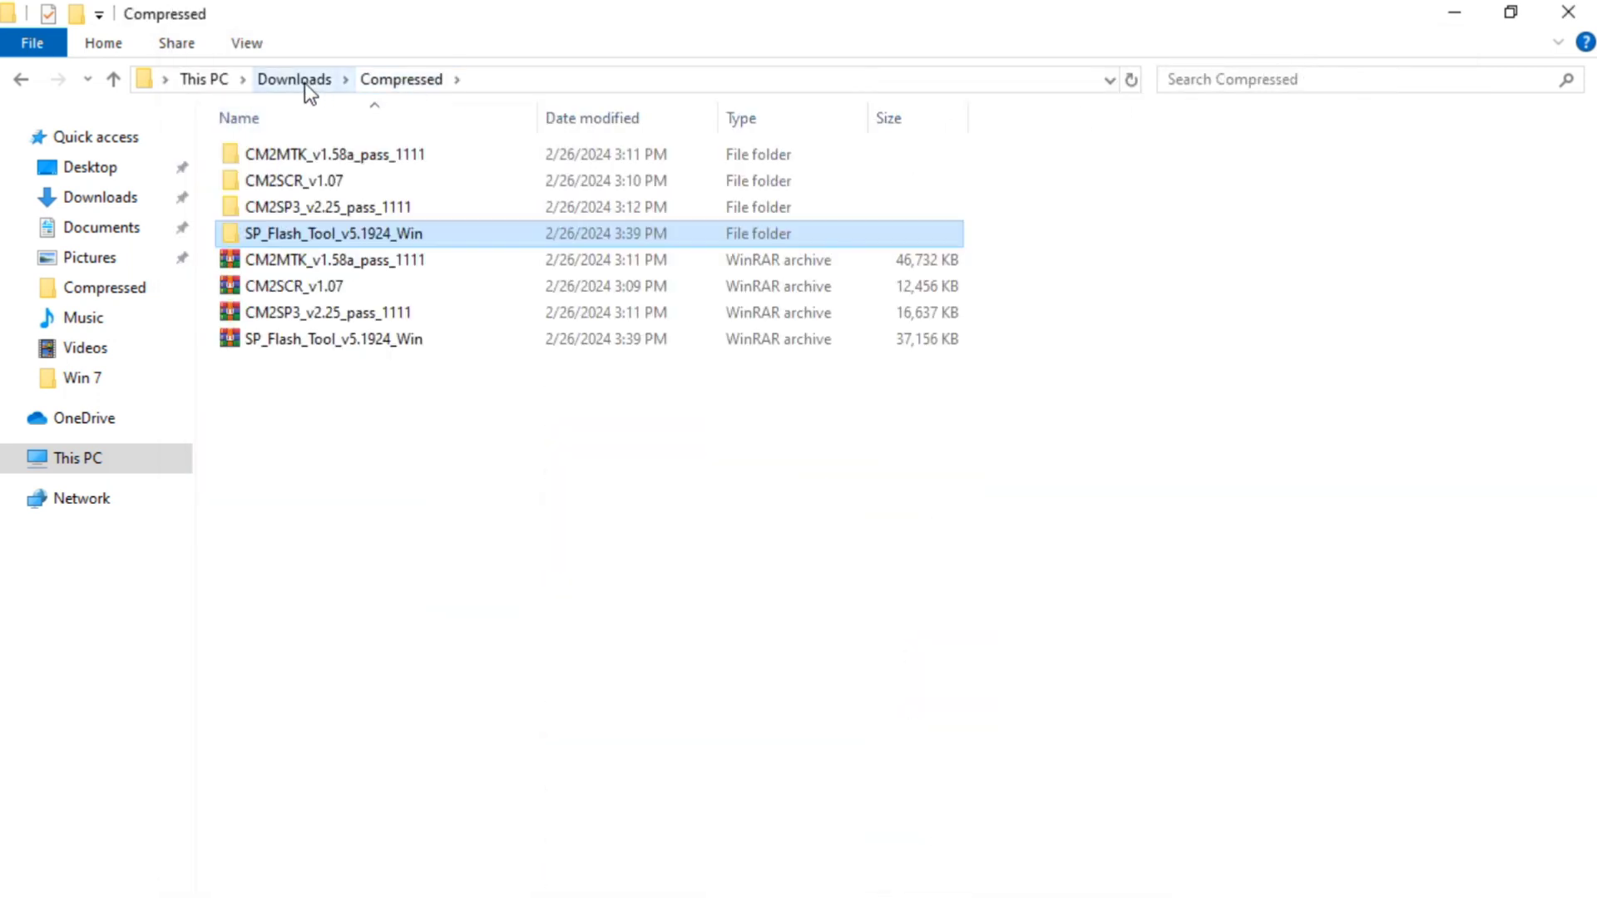
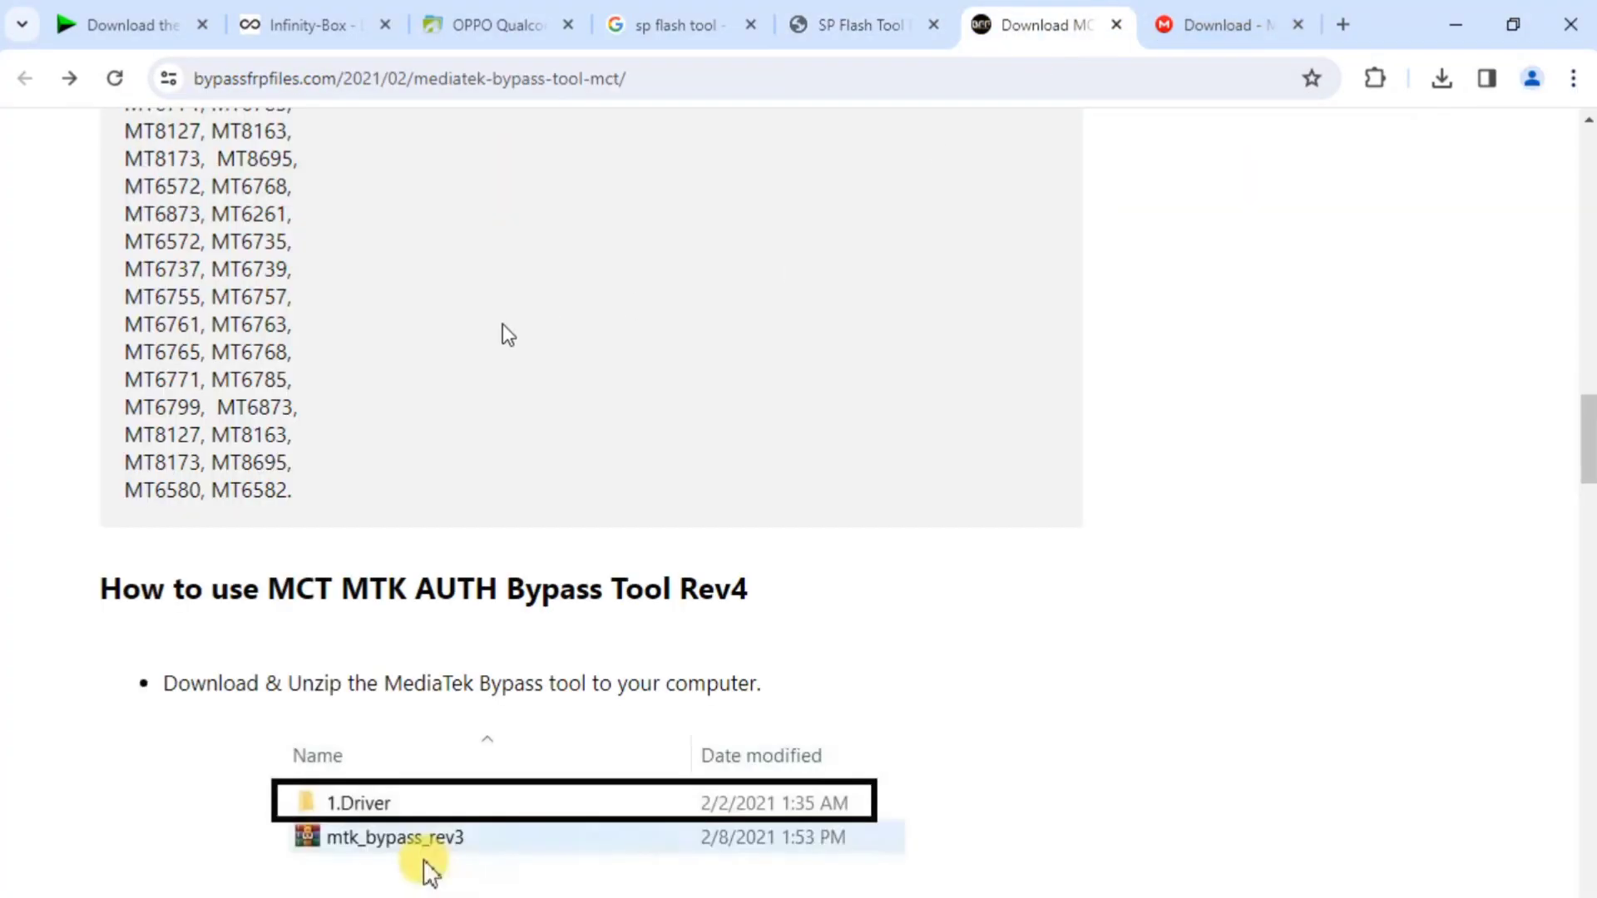
Step: Examine the MediaTek Bypass Tool V4 article in Chrome and the Google results for "mtk bypass tool"
{"action": "scroll", "coordinate": [503, 326], "scroll_direction": "up", "scroll_amount": 15}
{"action": "scroll", "coordinate": [495, 341], "scroll_direction": "up", "scroll_amount": 3}
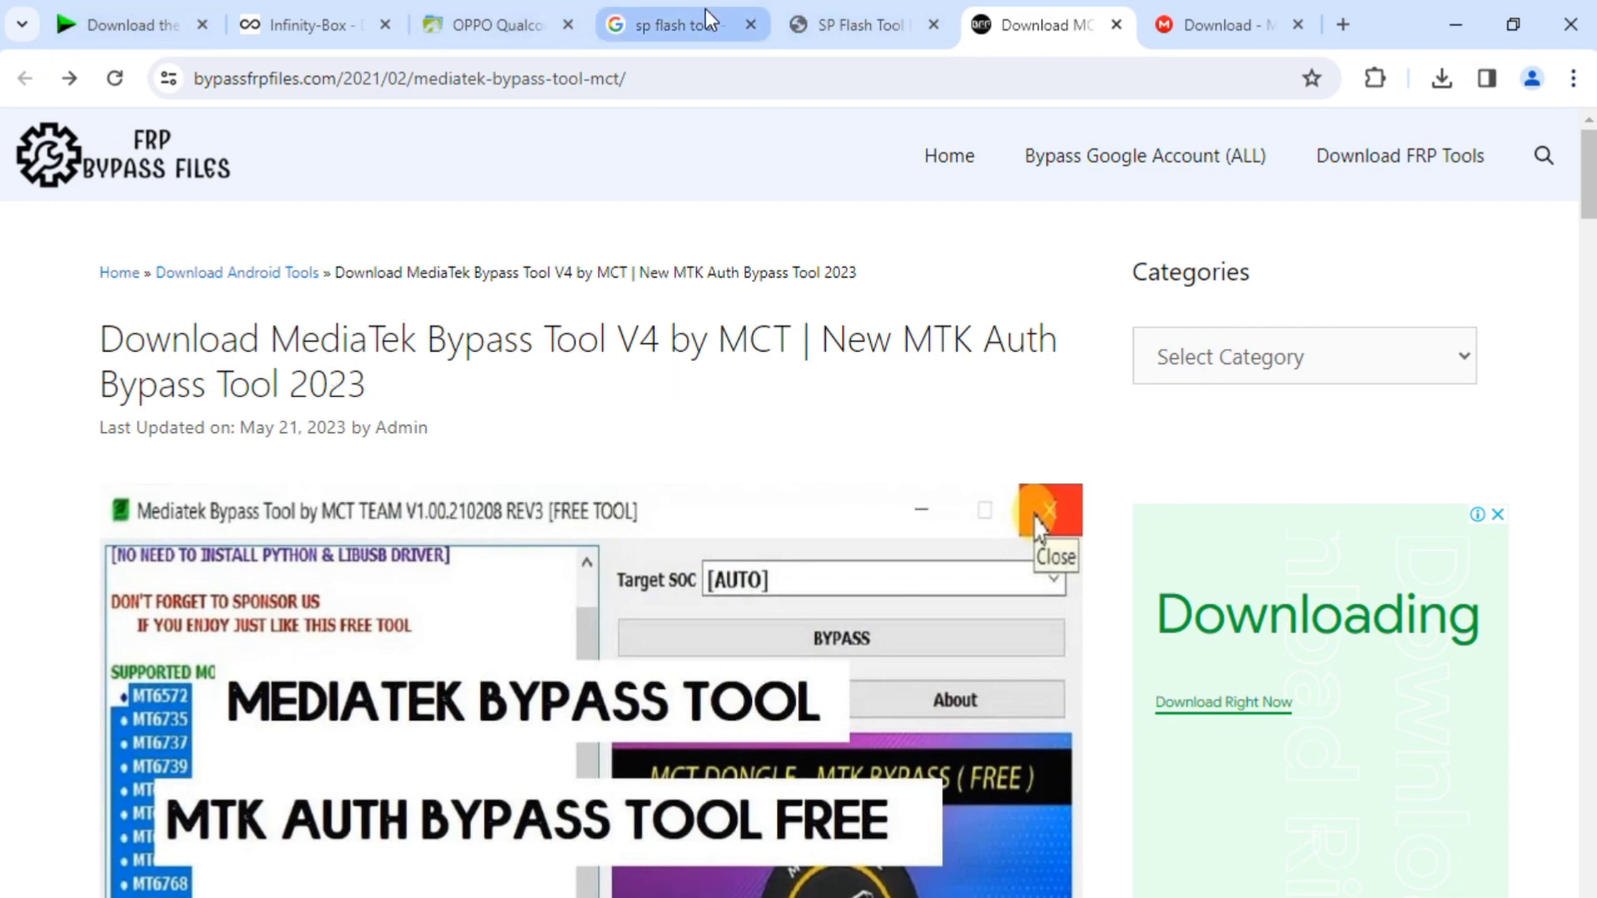
{"action": "left_click", "coordinate": [691, 25]}
{"action": "left_click", "coordinate": [24, 78]}
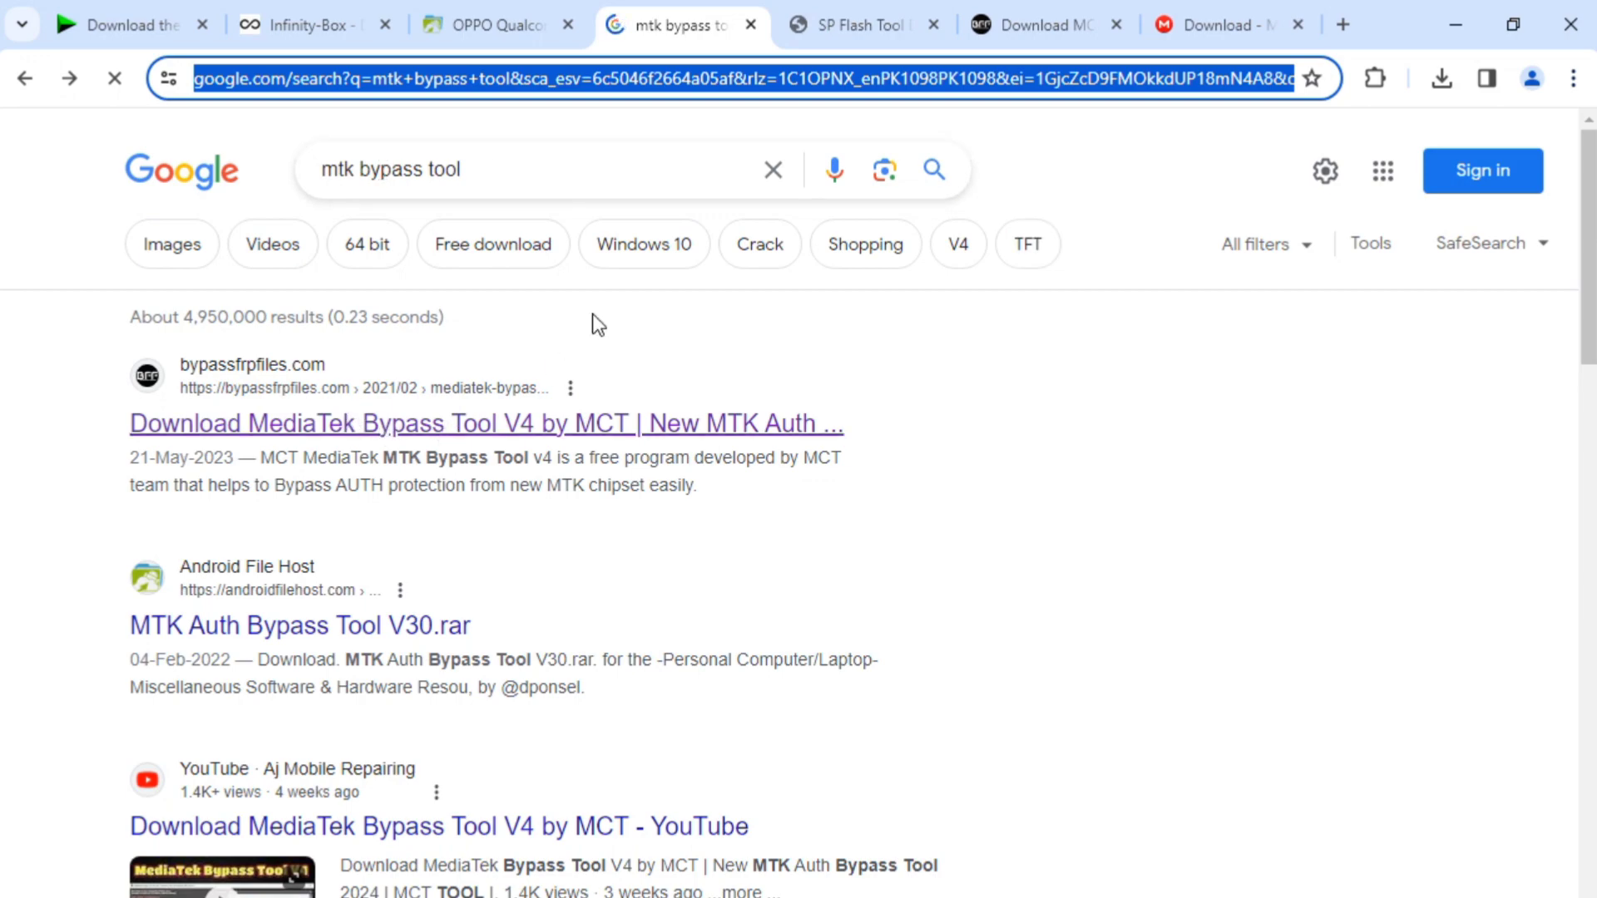
{"action": "left_click", "coordinate": [832, 10]}
{"action": "left_click", "coordinate": [1045, 16]}
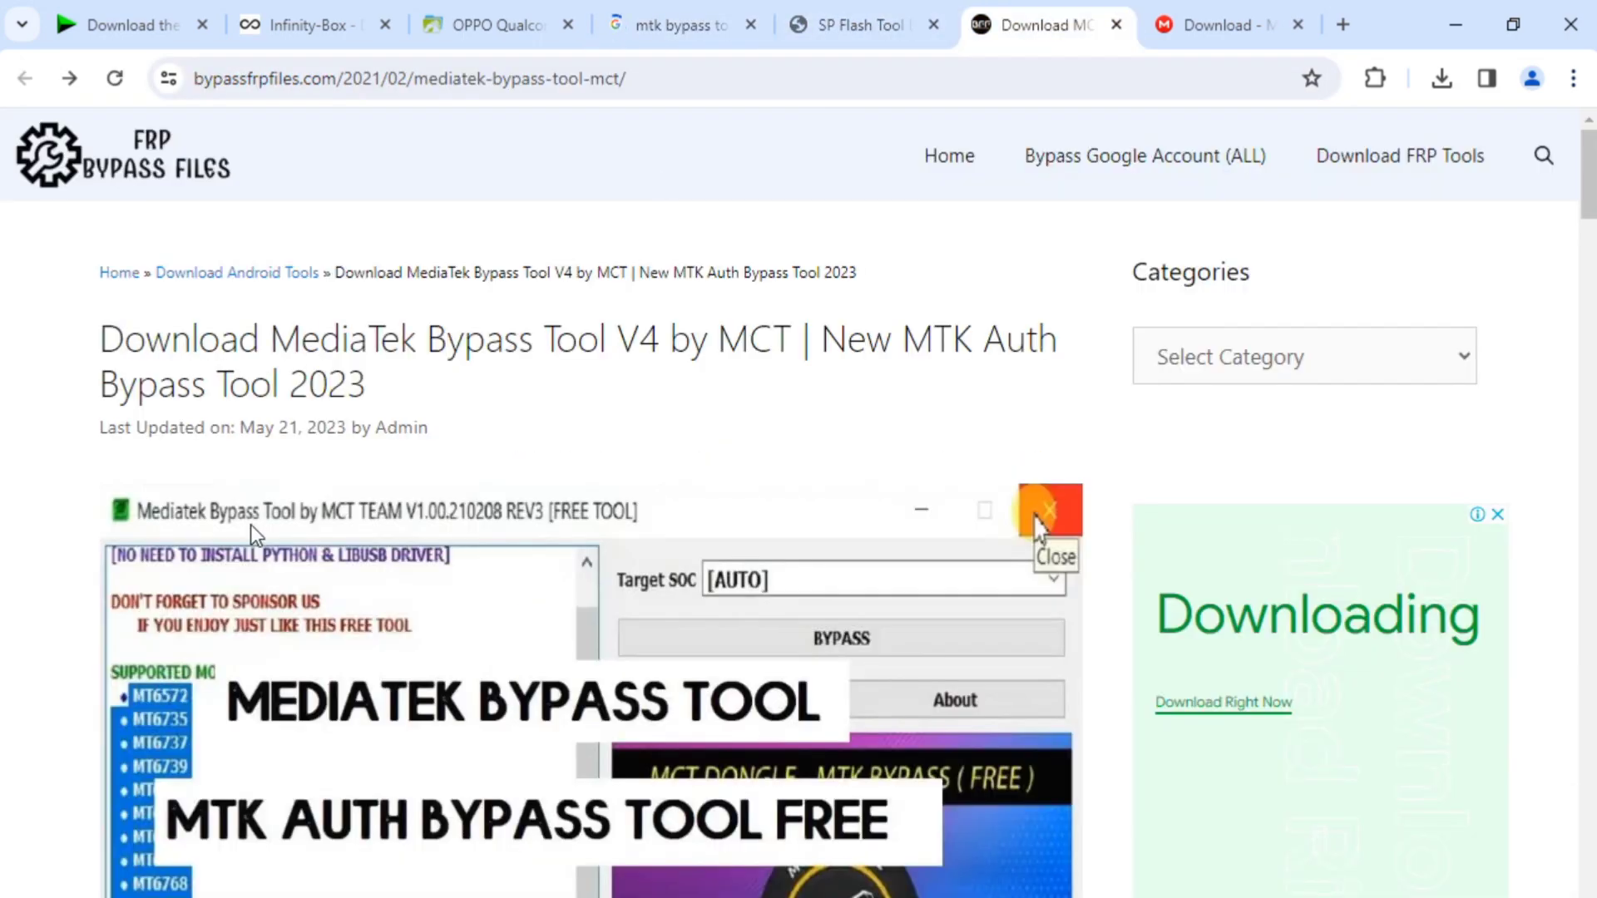
{"action": "scroll", "coordinate": [259, 500], "scroll_direction": "down", "scroll_amount": 10}
{"action": "scroll", "coordinate": [276, 507], "scroll_direction": "up", "scroll_amount": 6}
{"action": "scroll", "coordinate": [278, 510], "scroll_direction": "up", "scroll_amount": 5}
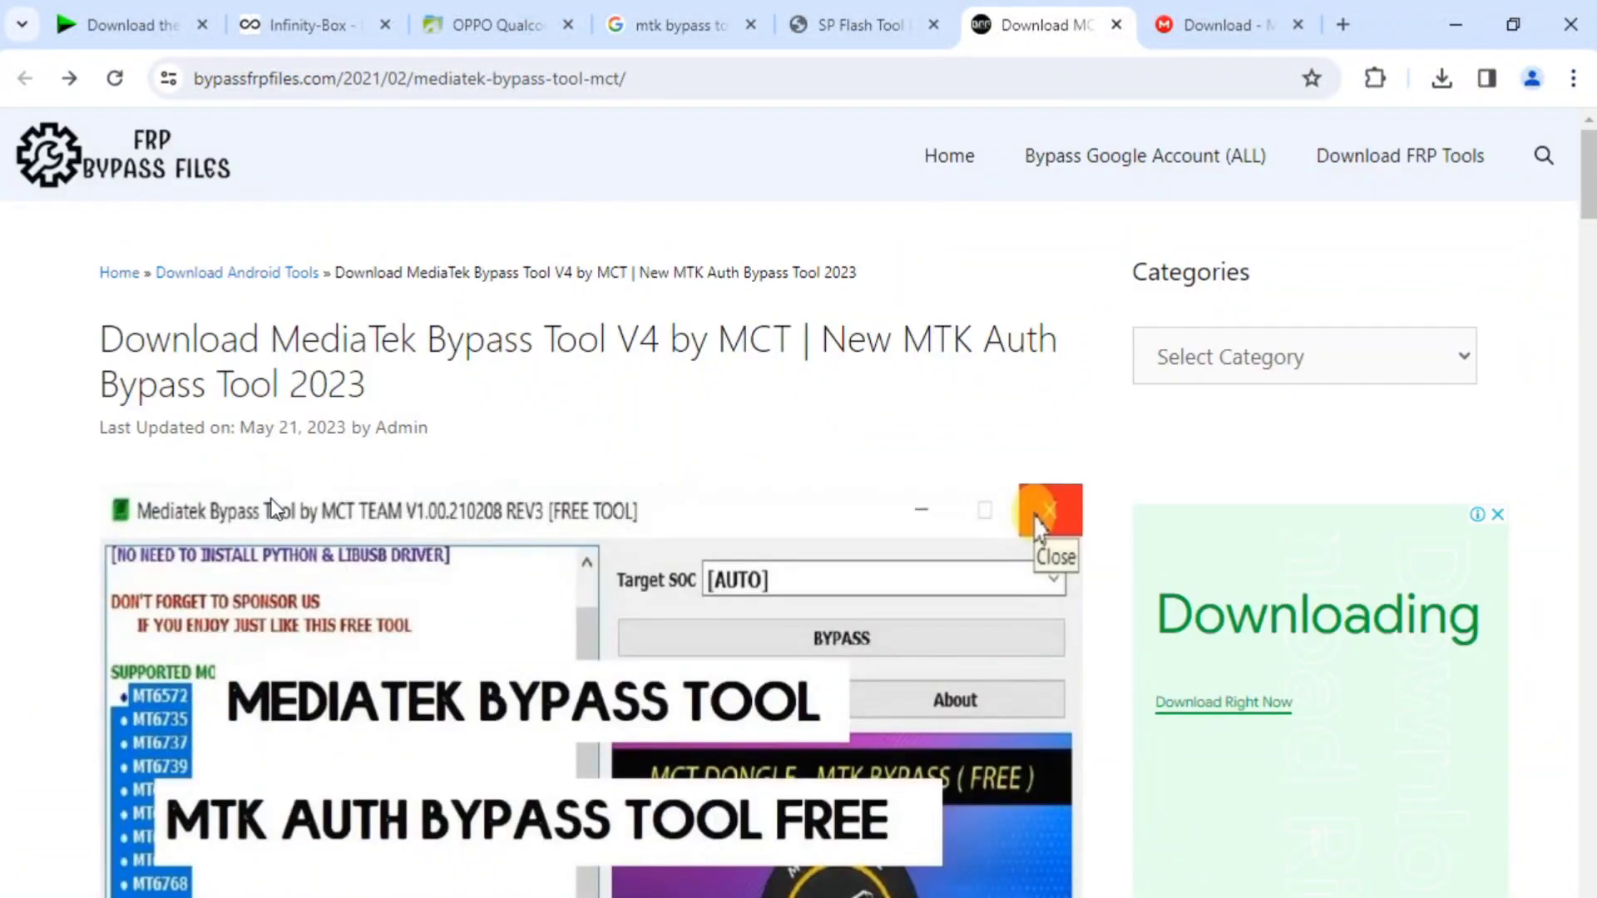
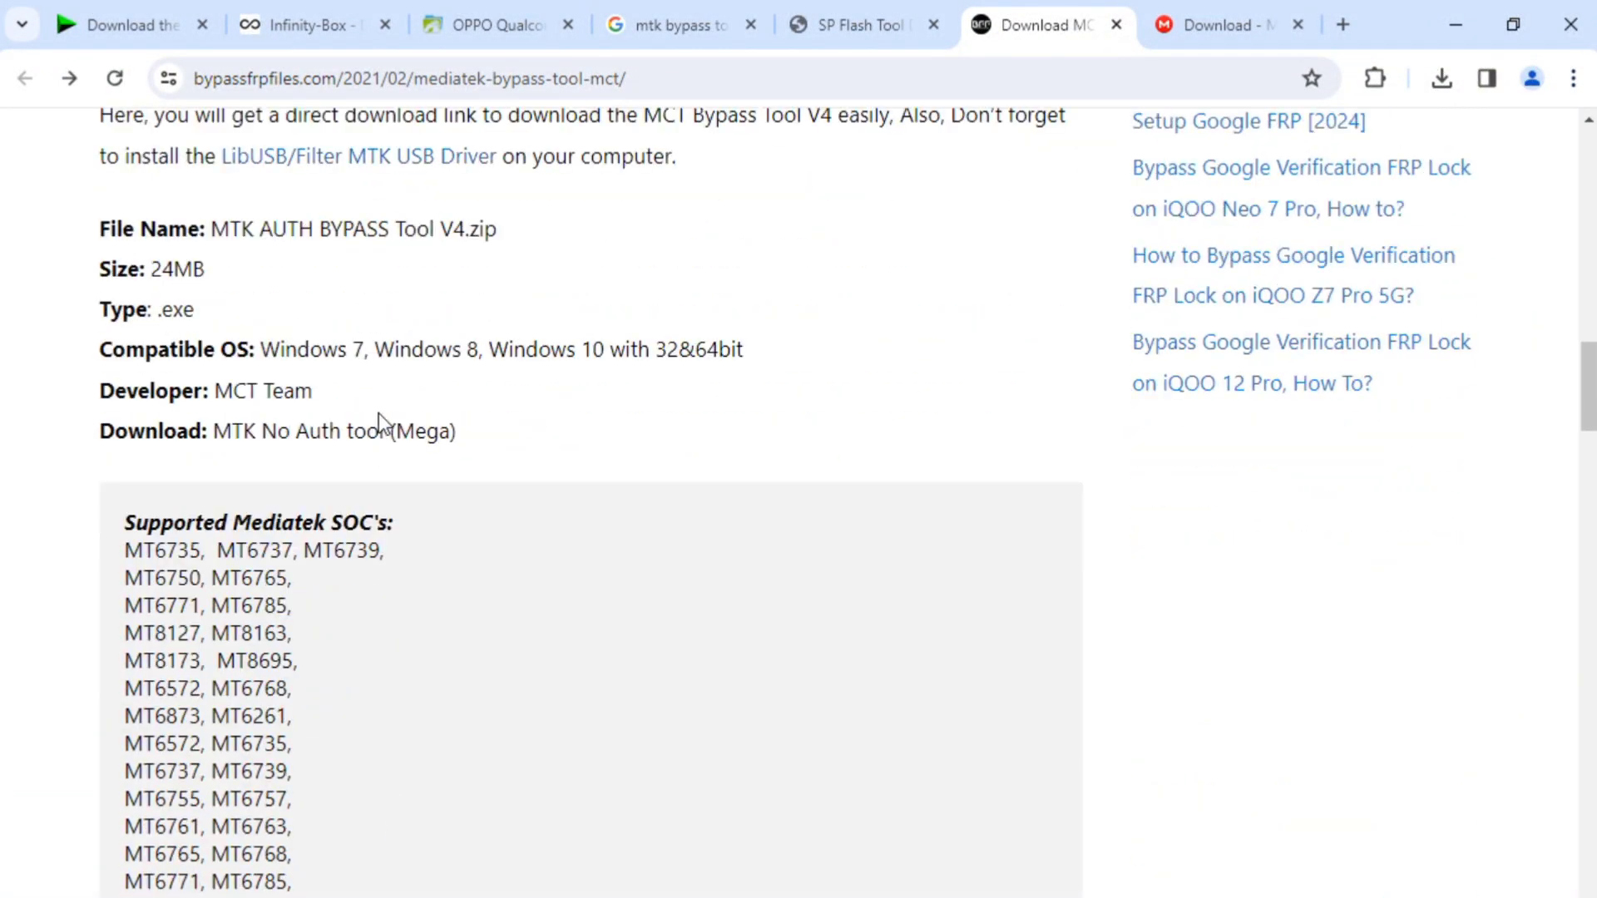
Step: View the Mega download options for the MTK No Auth tool, and close the open Mega pages
{"action": "left_click", "coordinate": [401, 431]}
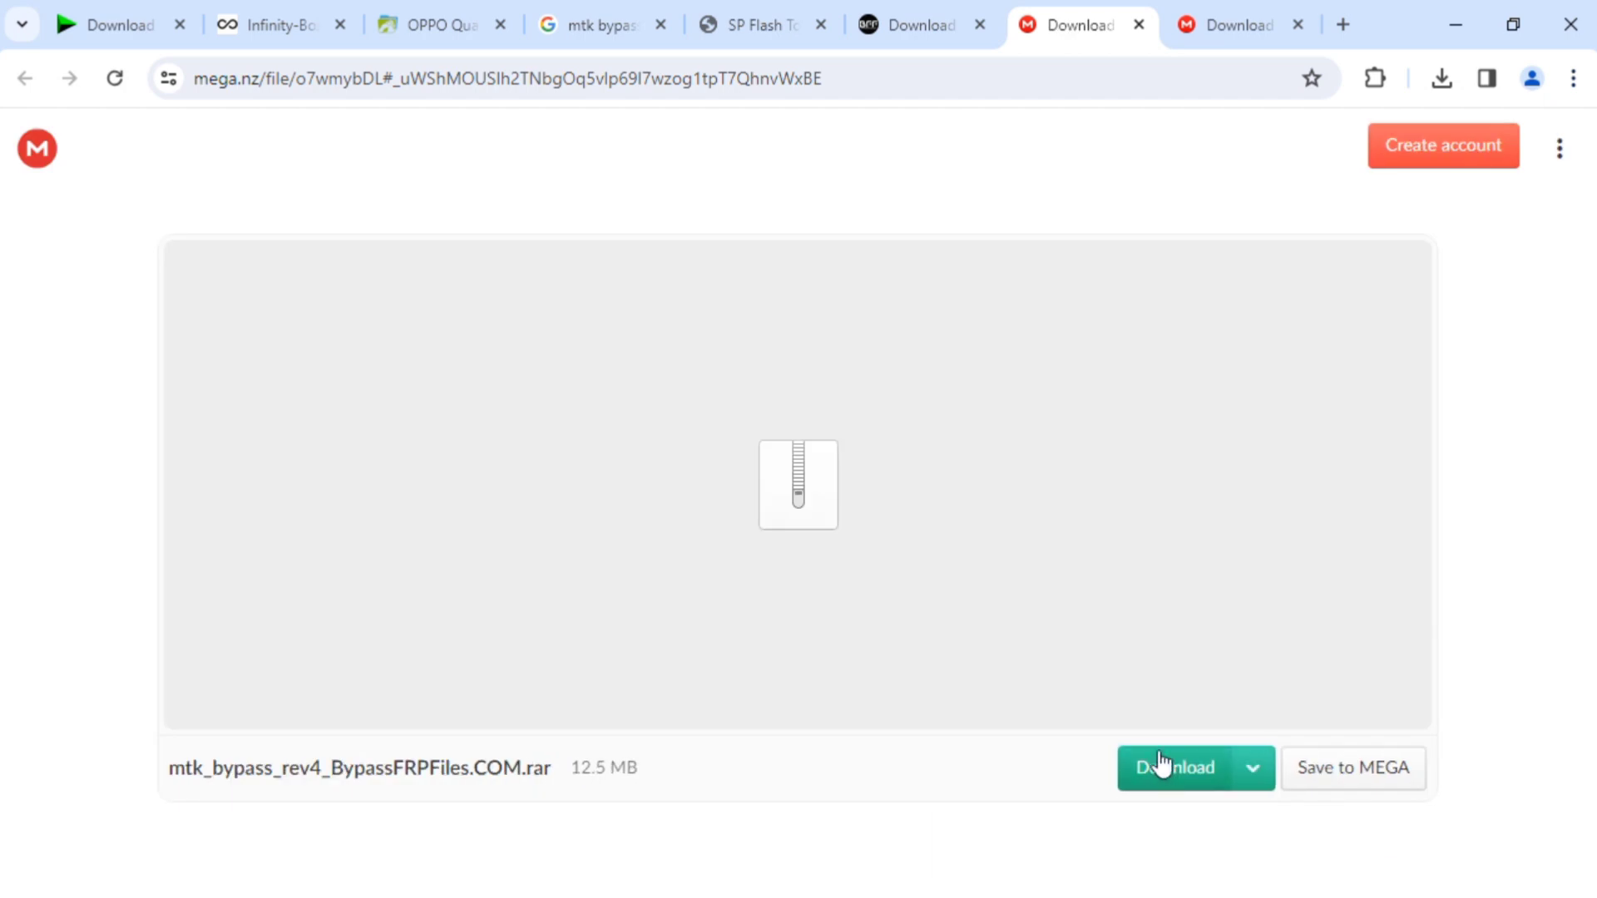
{"action": "left_click", "coordinate": [1195, 763]}
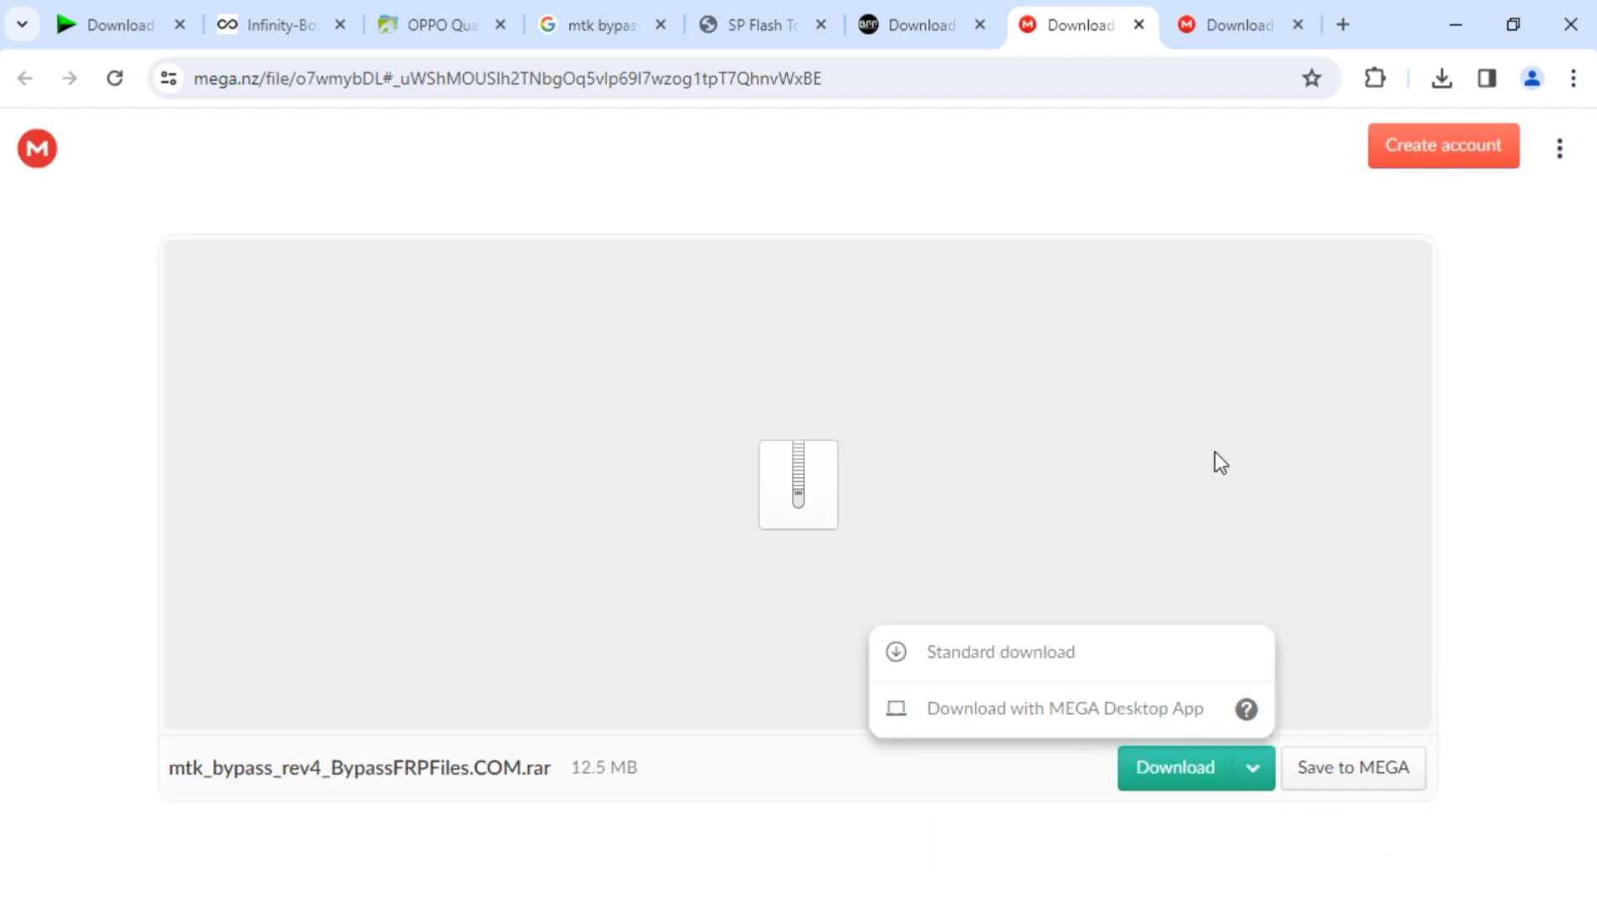
{"action": "left_click", "coordinate": [1139, 24]}
{"action": "left_click", "coordinate": [1139, 24]}
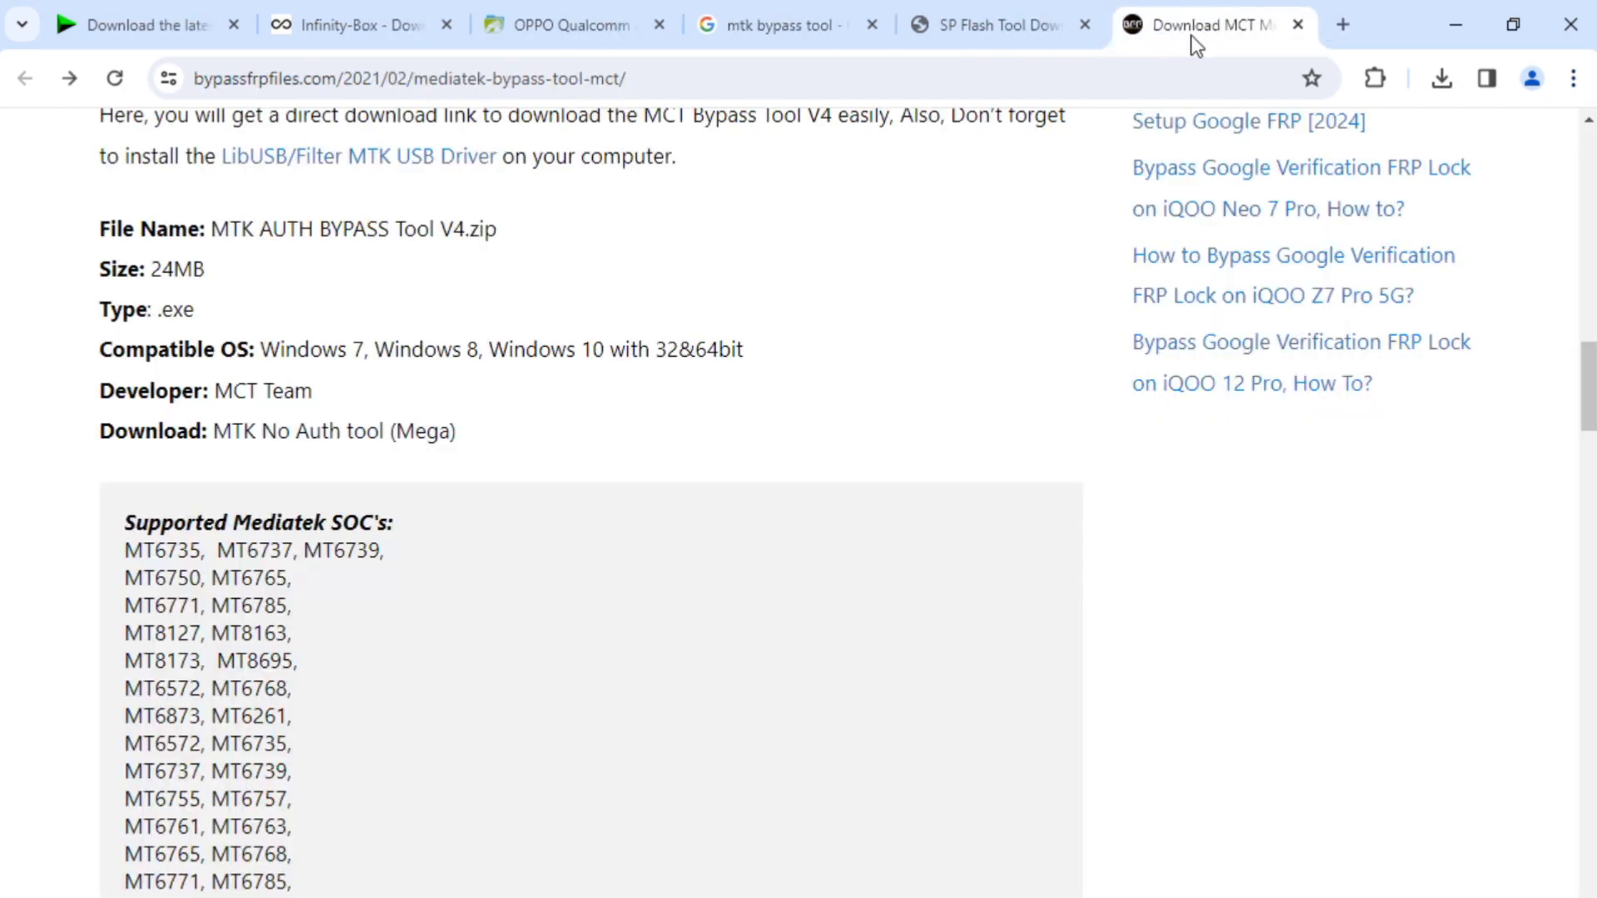
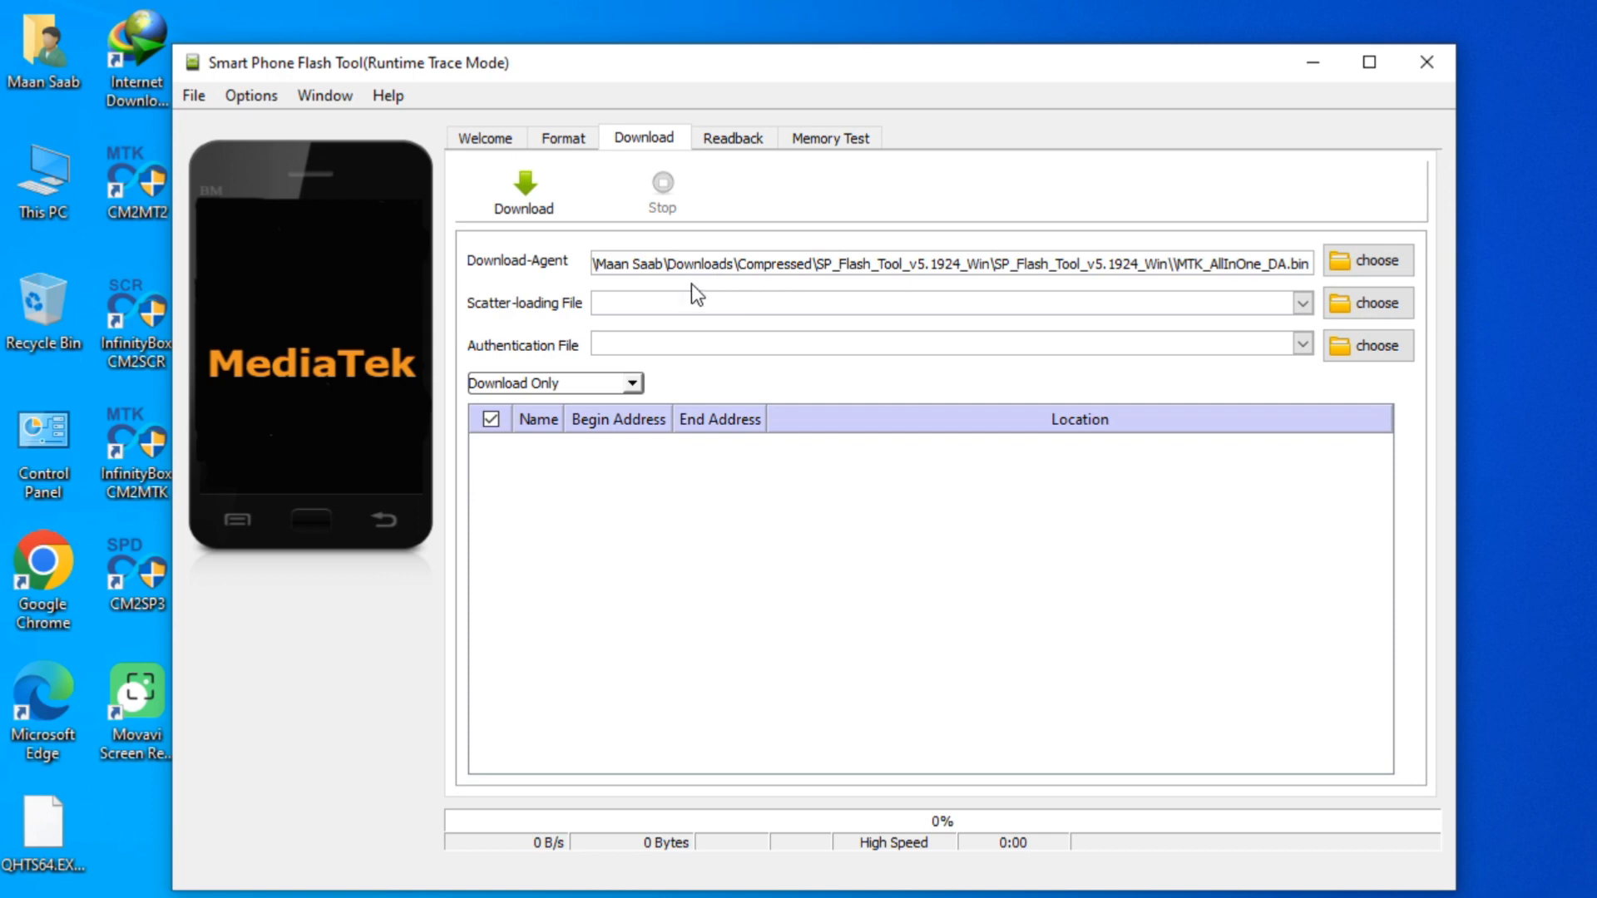
Step: Set the format mode to Manual Format Flash in Smart Phone Flash Tool and return to the download settings
{"action": "left_click", "coordinate": [563, 139]}
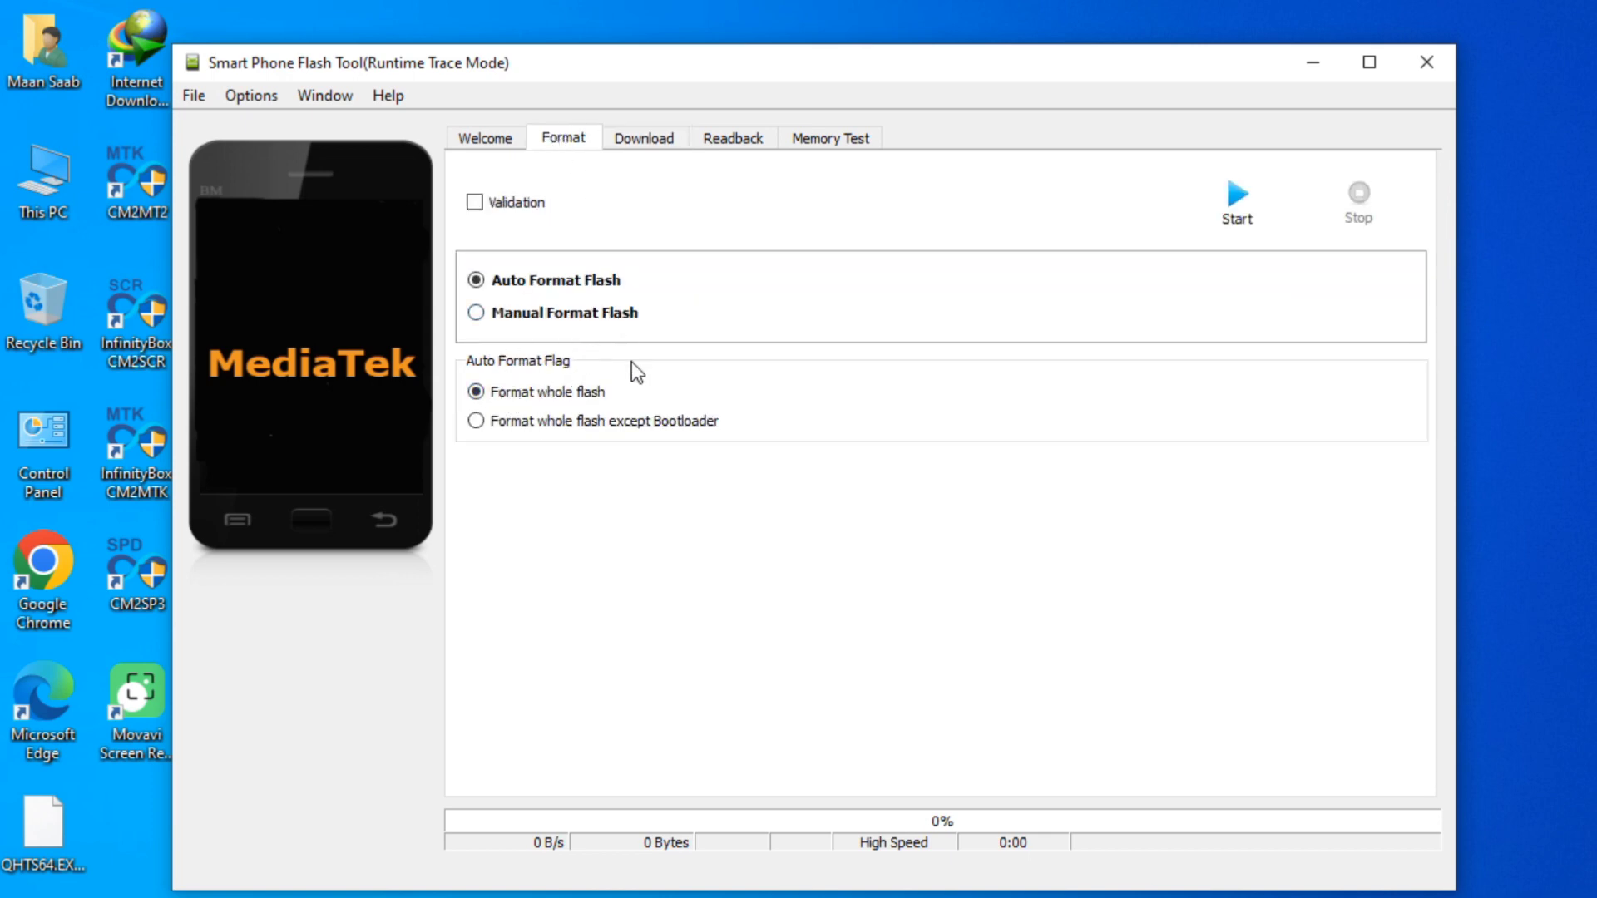
{"action": "left_click", "coordinate": [572, 314]}
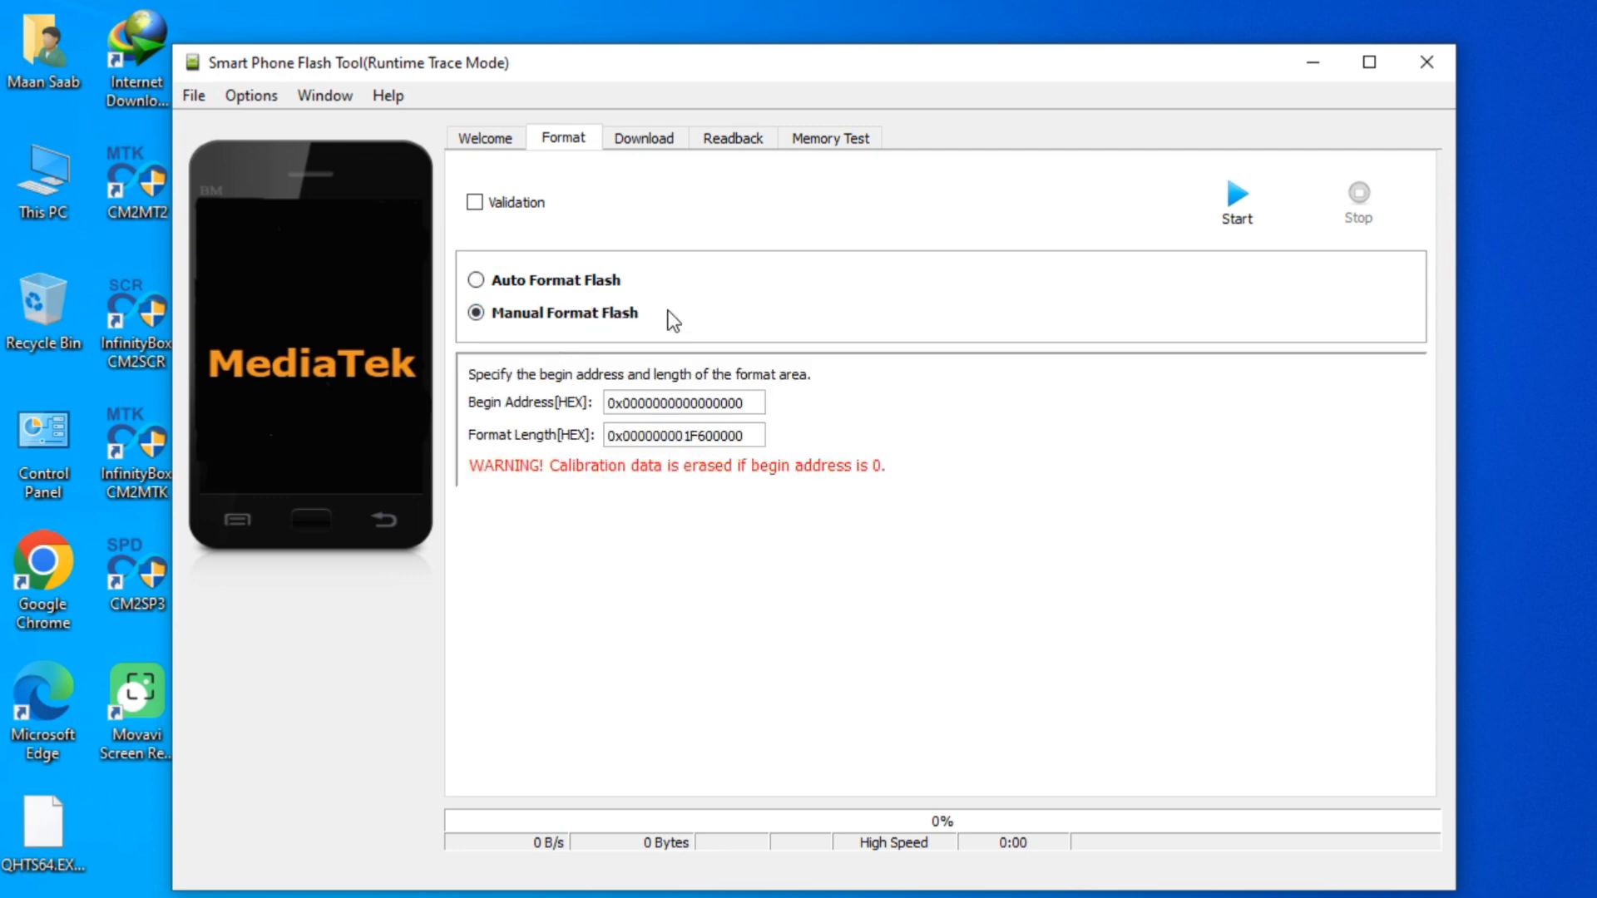
{"action": "left_click", "coordinate": [634, 134]}
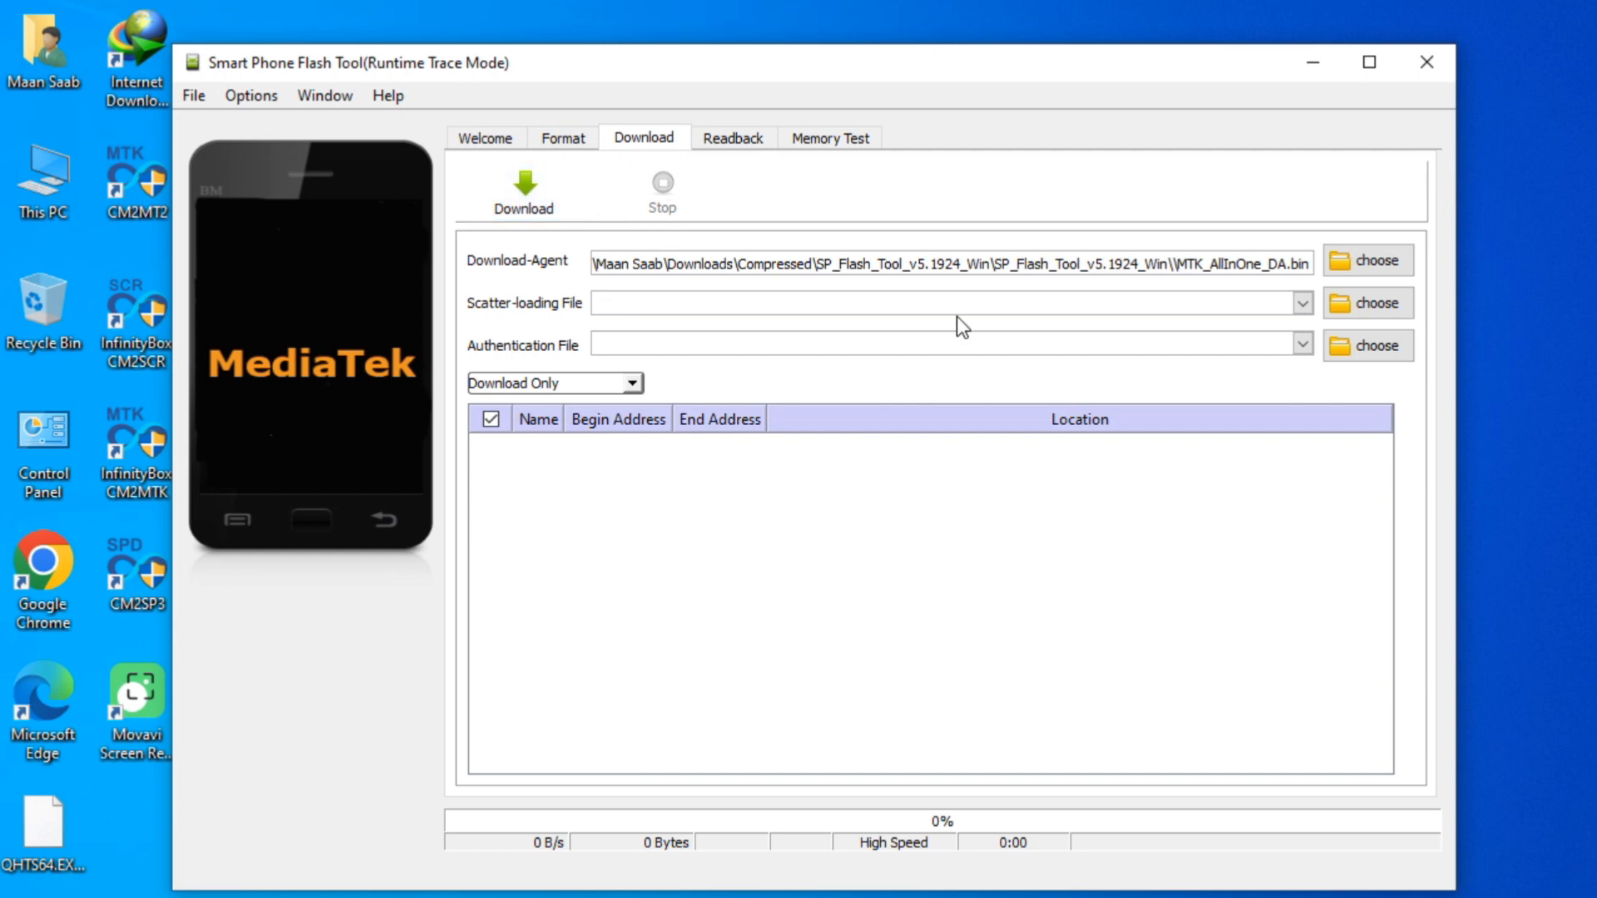
Step: Start choosing a scatter-loading file and browse to the SOFTWEAR (D:) drive
{"action": "left_click", "coordinate": [1373, 305]}
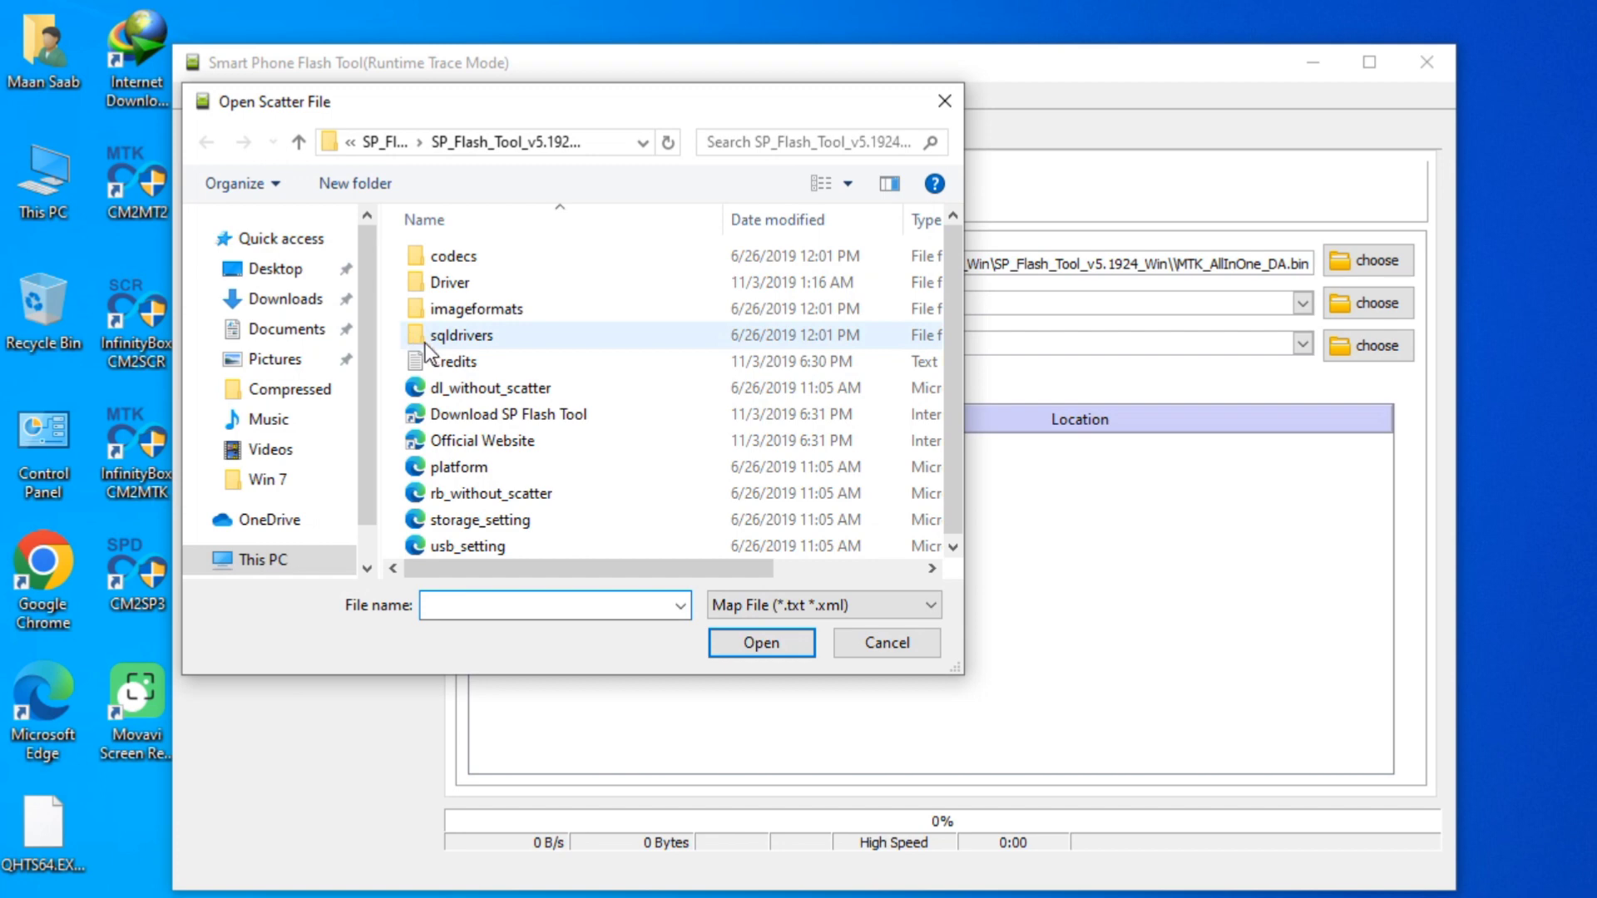
{"action": "left_click", "coordinate": [273, 560]}
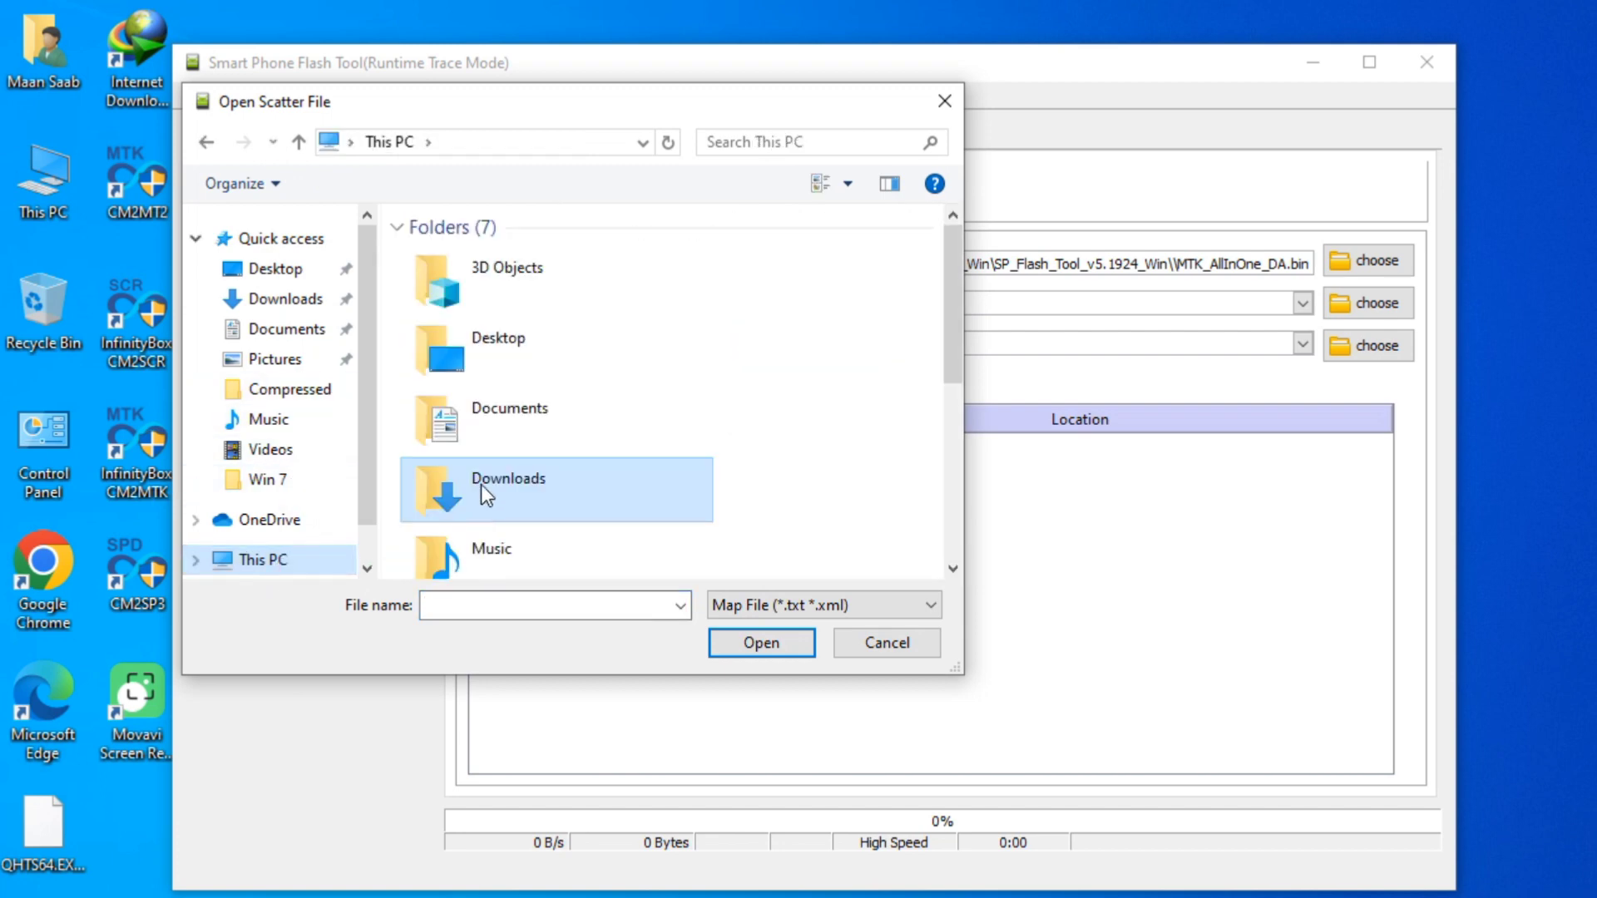
{"action": "scroll", "coordinate": [480, 484], "scroll_direction": "down", "scroll_amount": 3}
{"action": "left_click", "coordinate": [512, 532]}
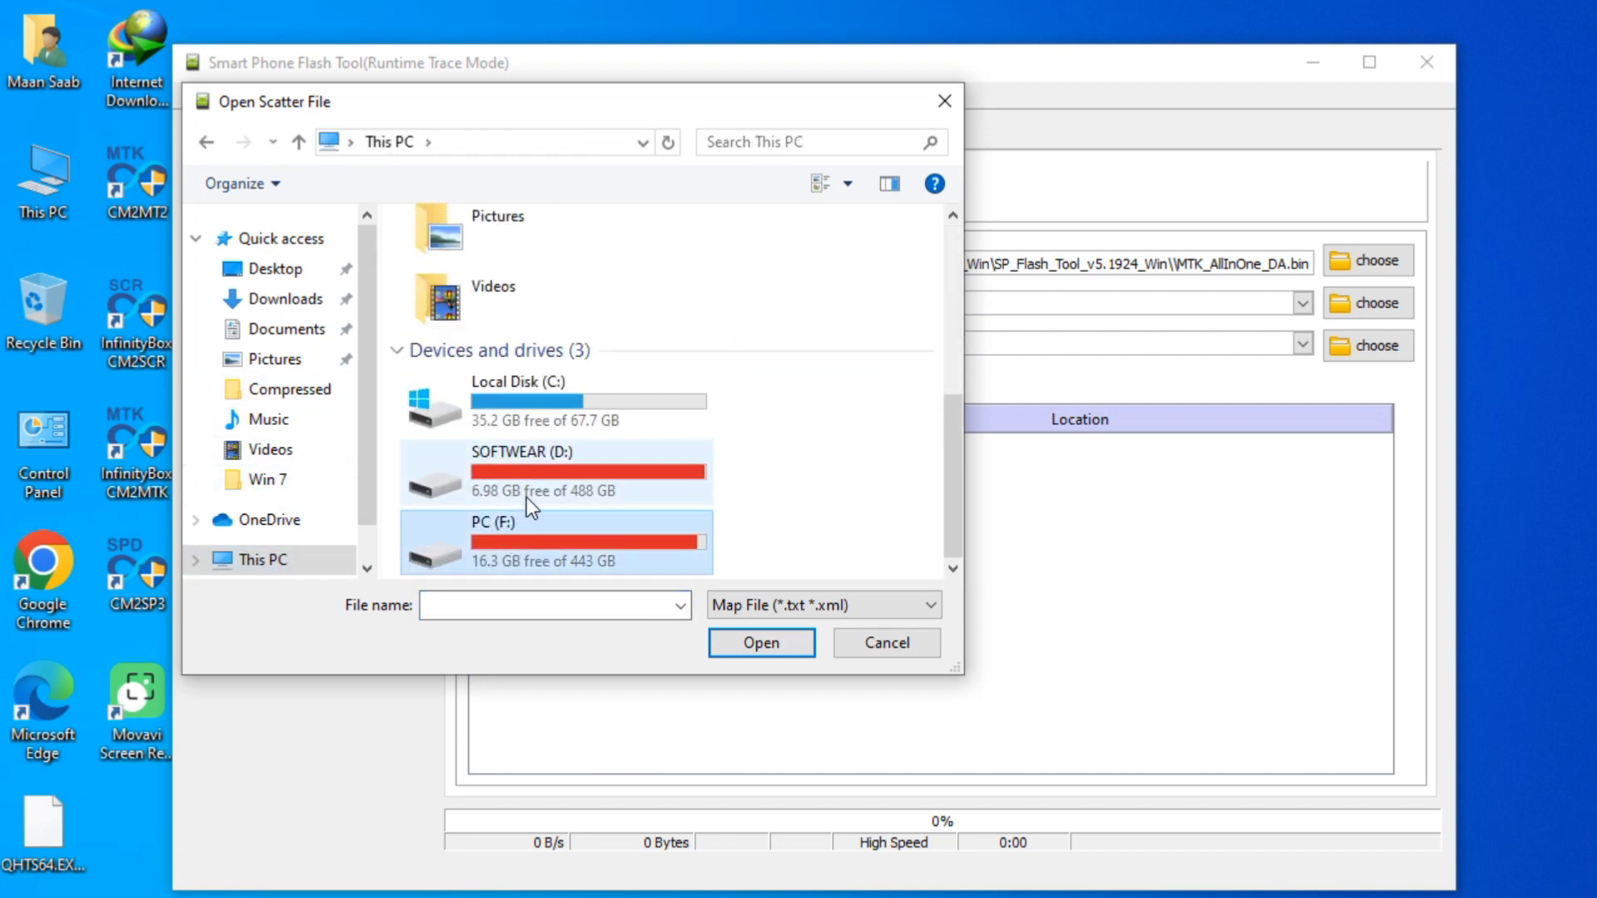
{"action": "double_click", "coordinate": [527, 488]}
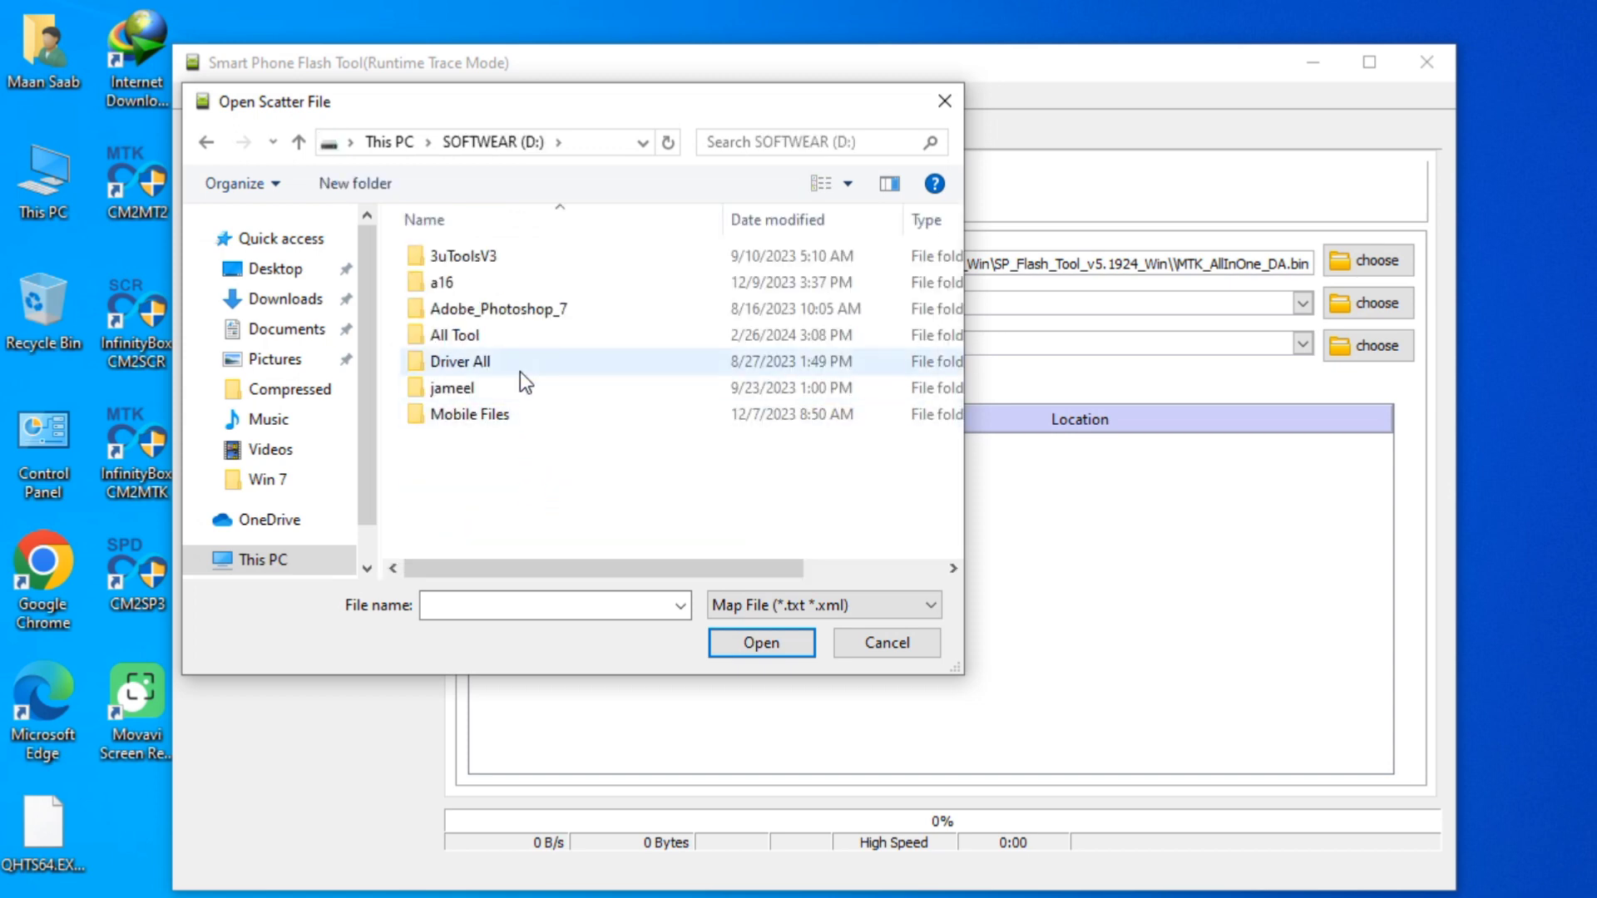
{"action": "left_click", "coordinate": [462, 411]}
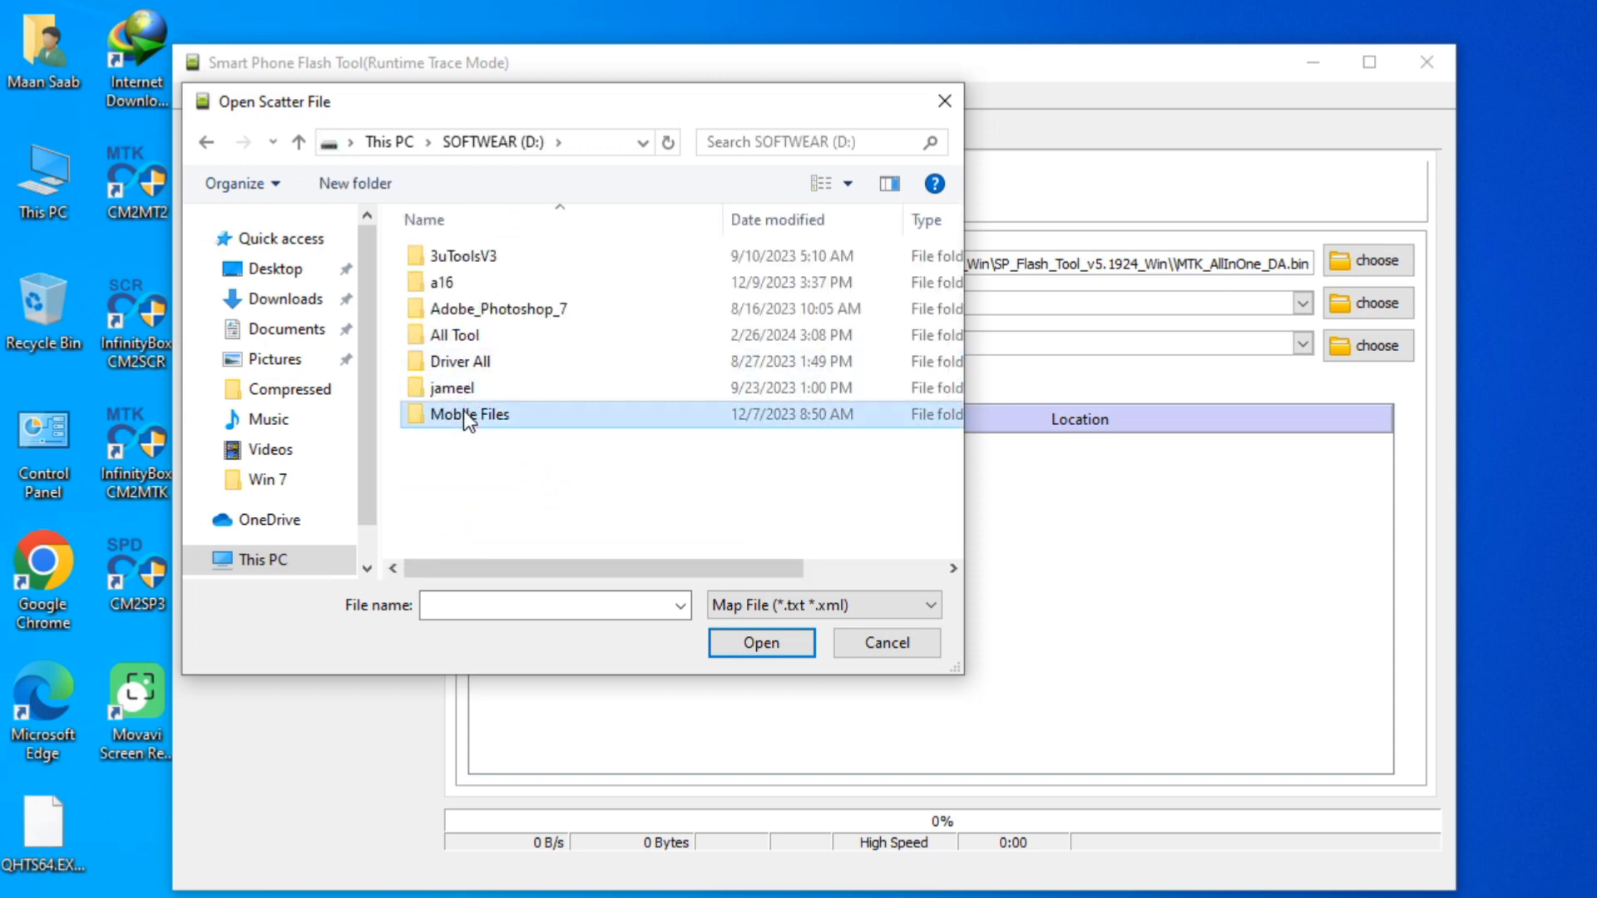
{"action": "left_click", "coordinate": [476, 336]}
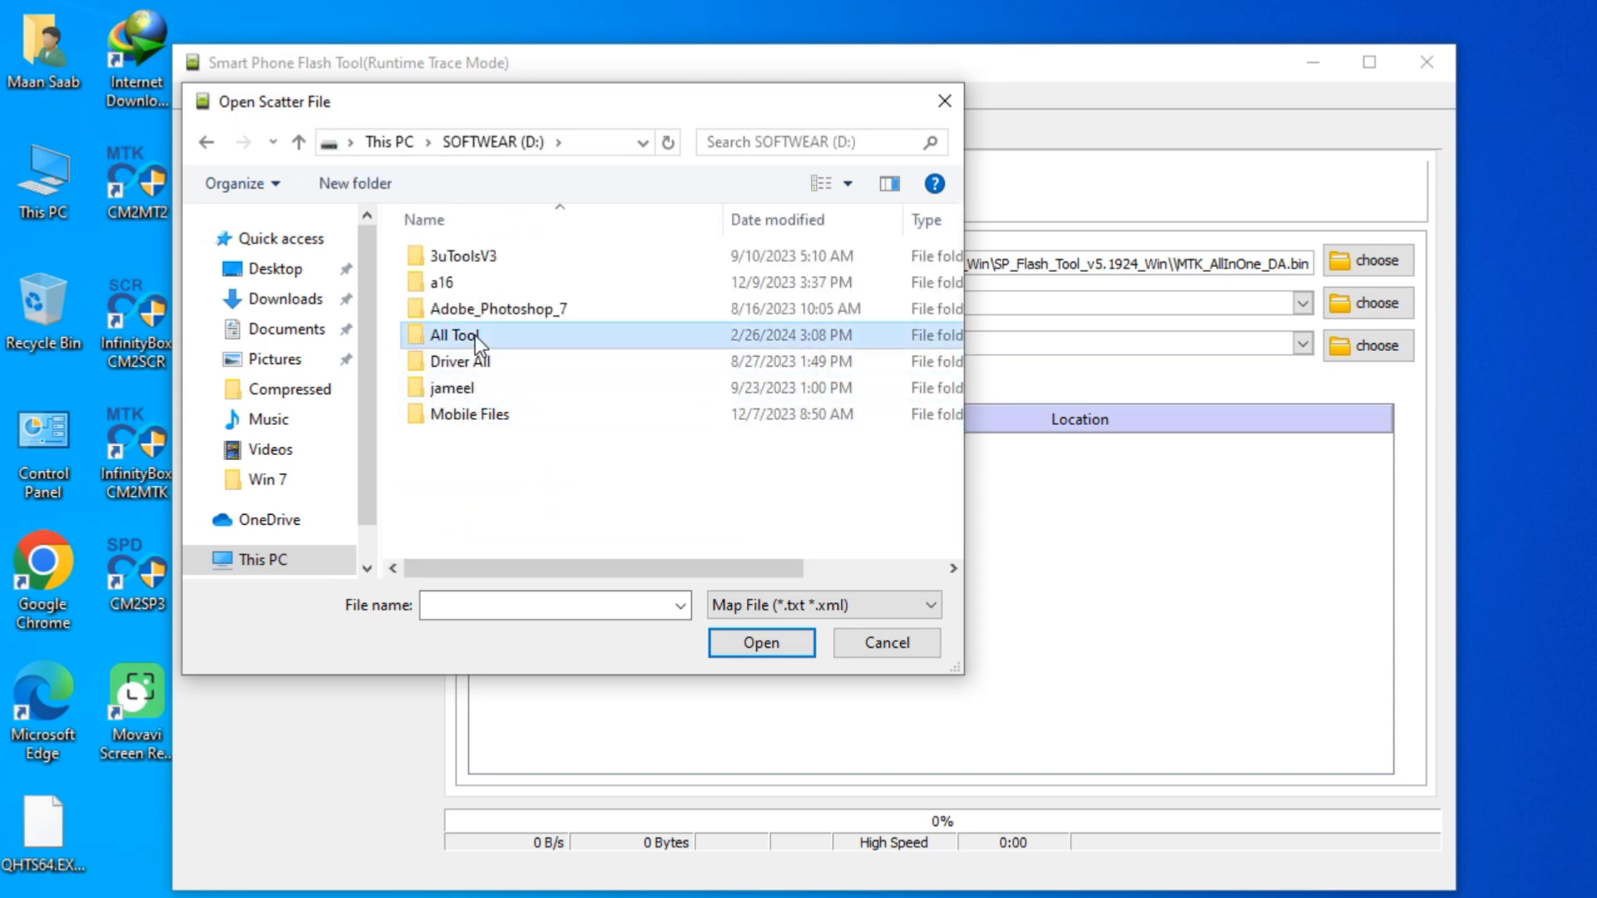
{"action": "double_click", "coordinate": [475, 336]}
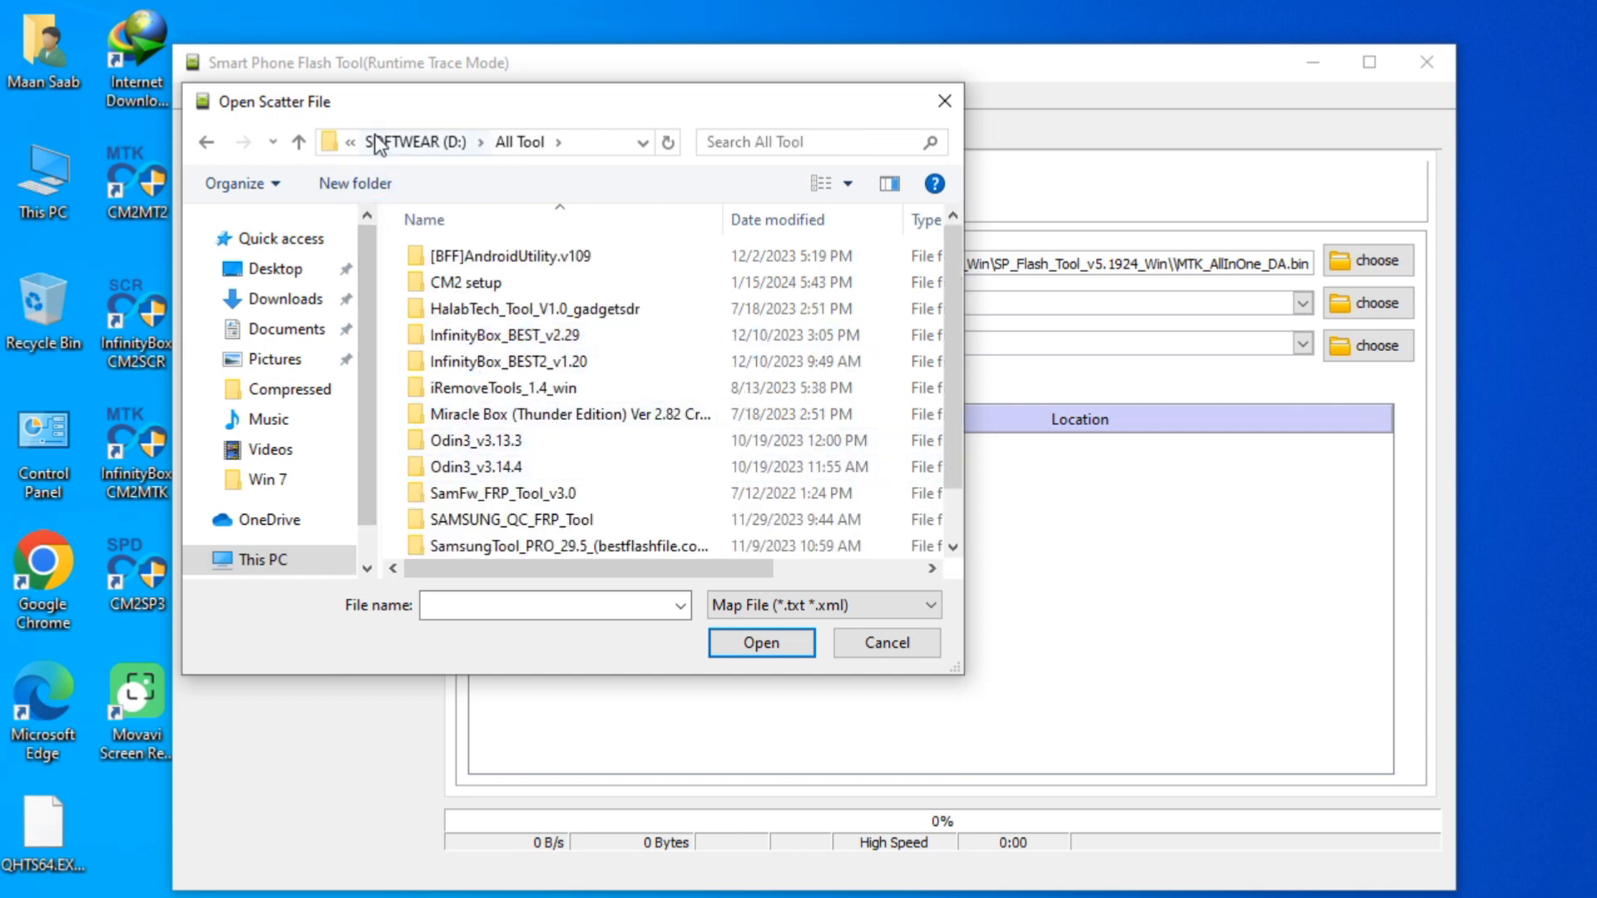
{"action": "left_click", "coordinate": [379, 144]}
Step: Load MT6765_Android_scatter from the Infinix S5 Lite X652B Firmware folder under Mobile Files\Infinix, and review the partition list
{"action": "double_click", "coordinate": [453, 409]}
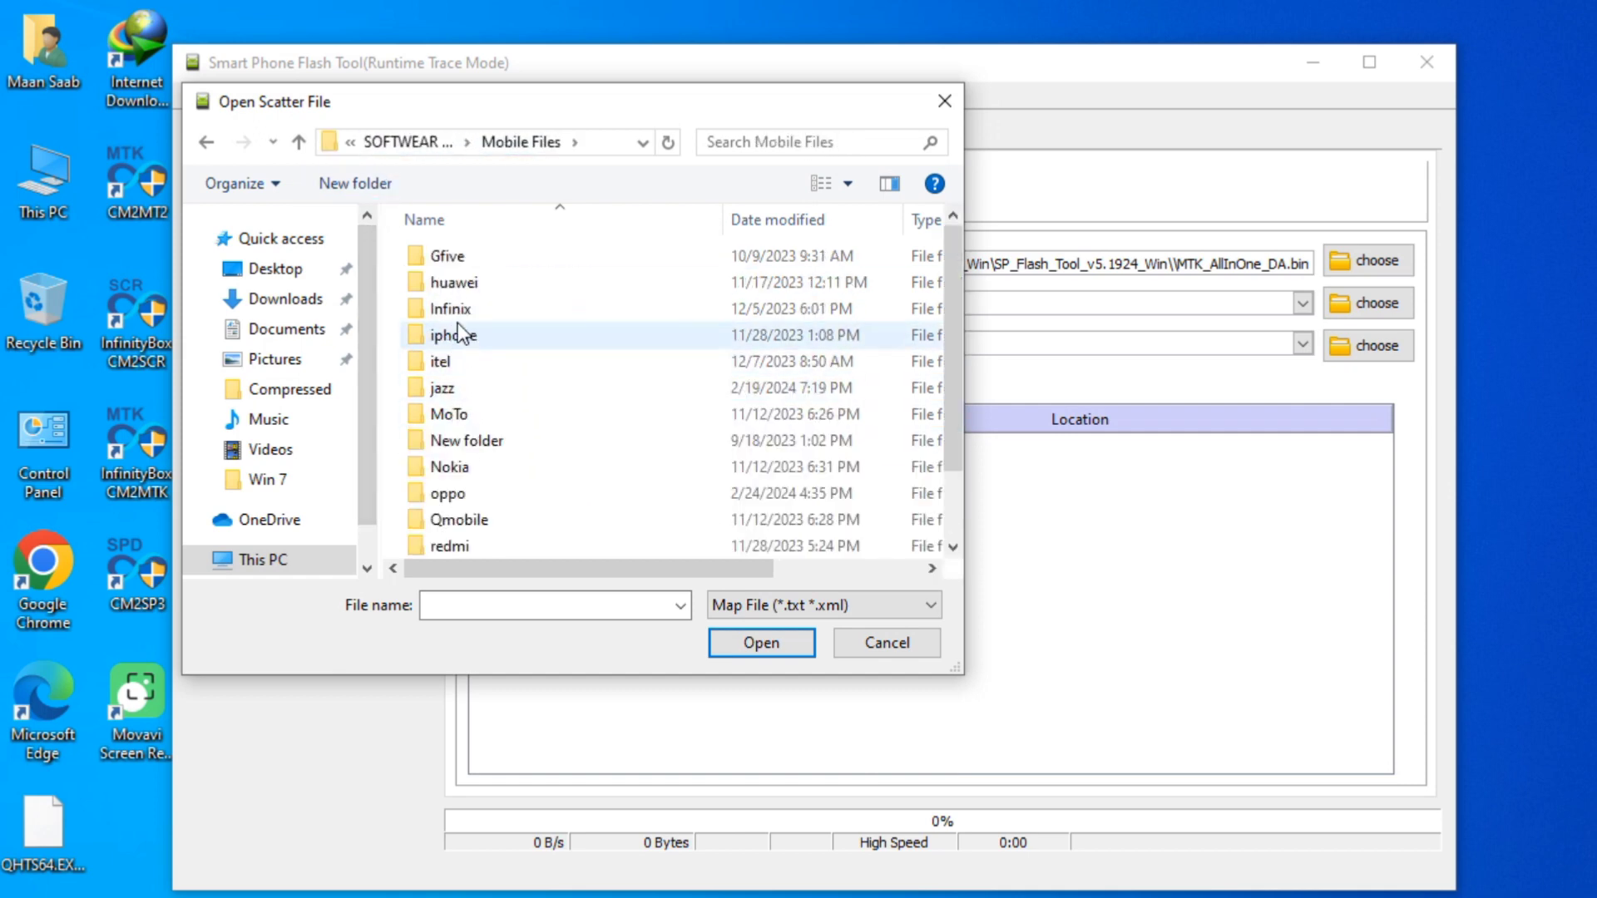
{"action": "double_click", "coordinate": [457, 308]}
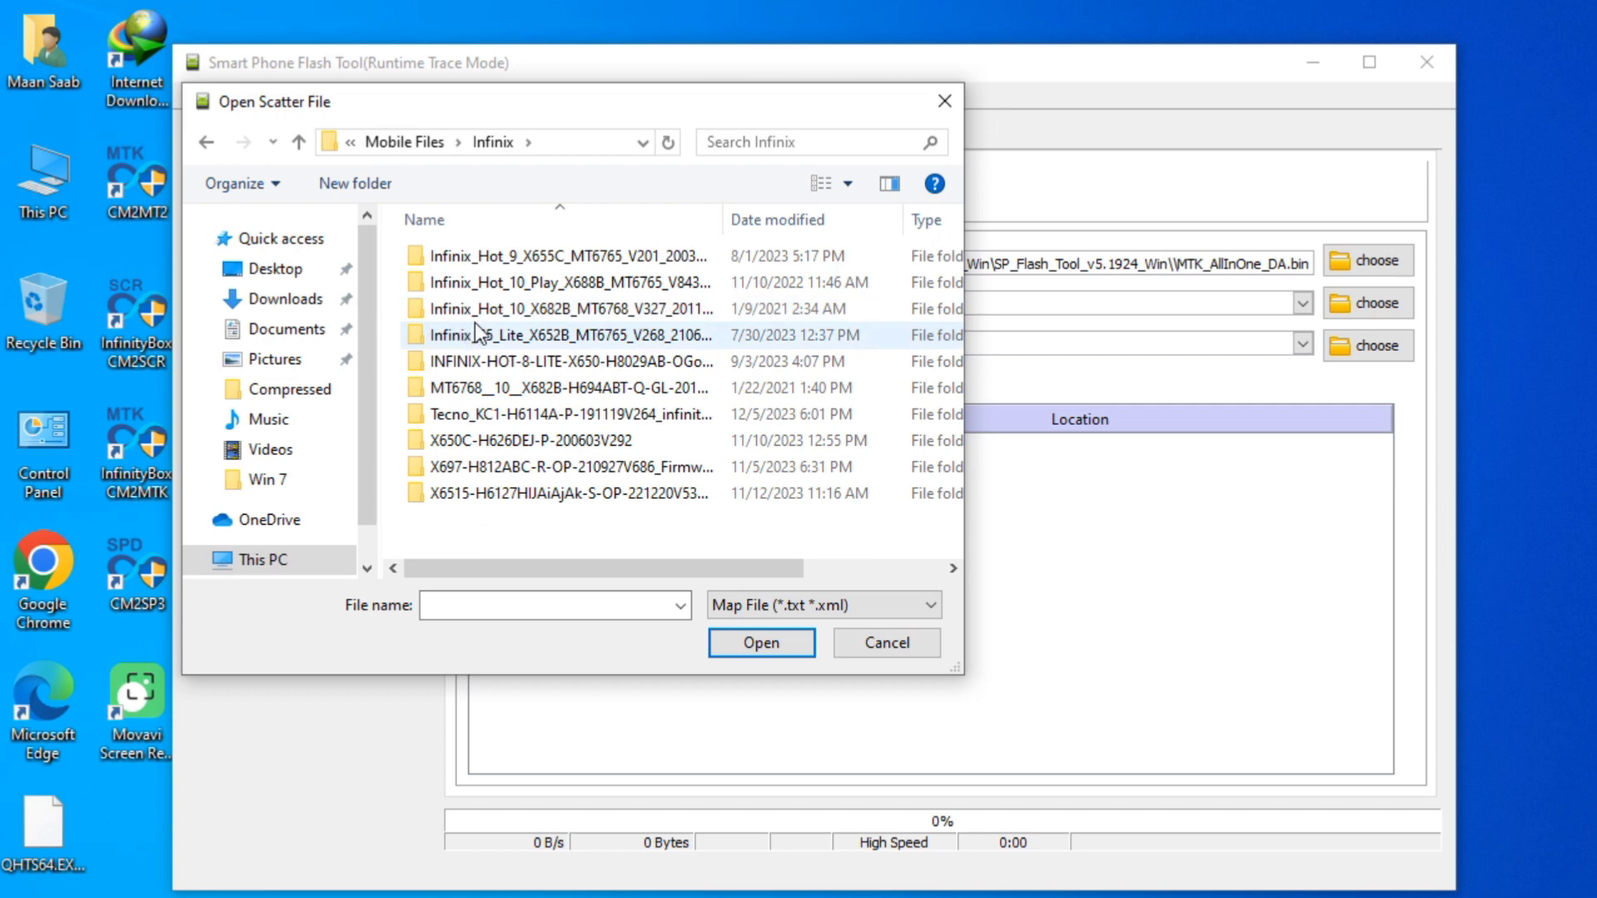
{"action": "double_click", "coordinate": [541, 335]}
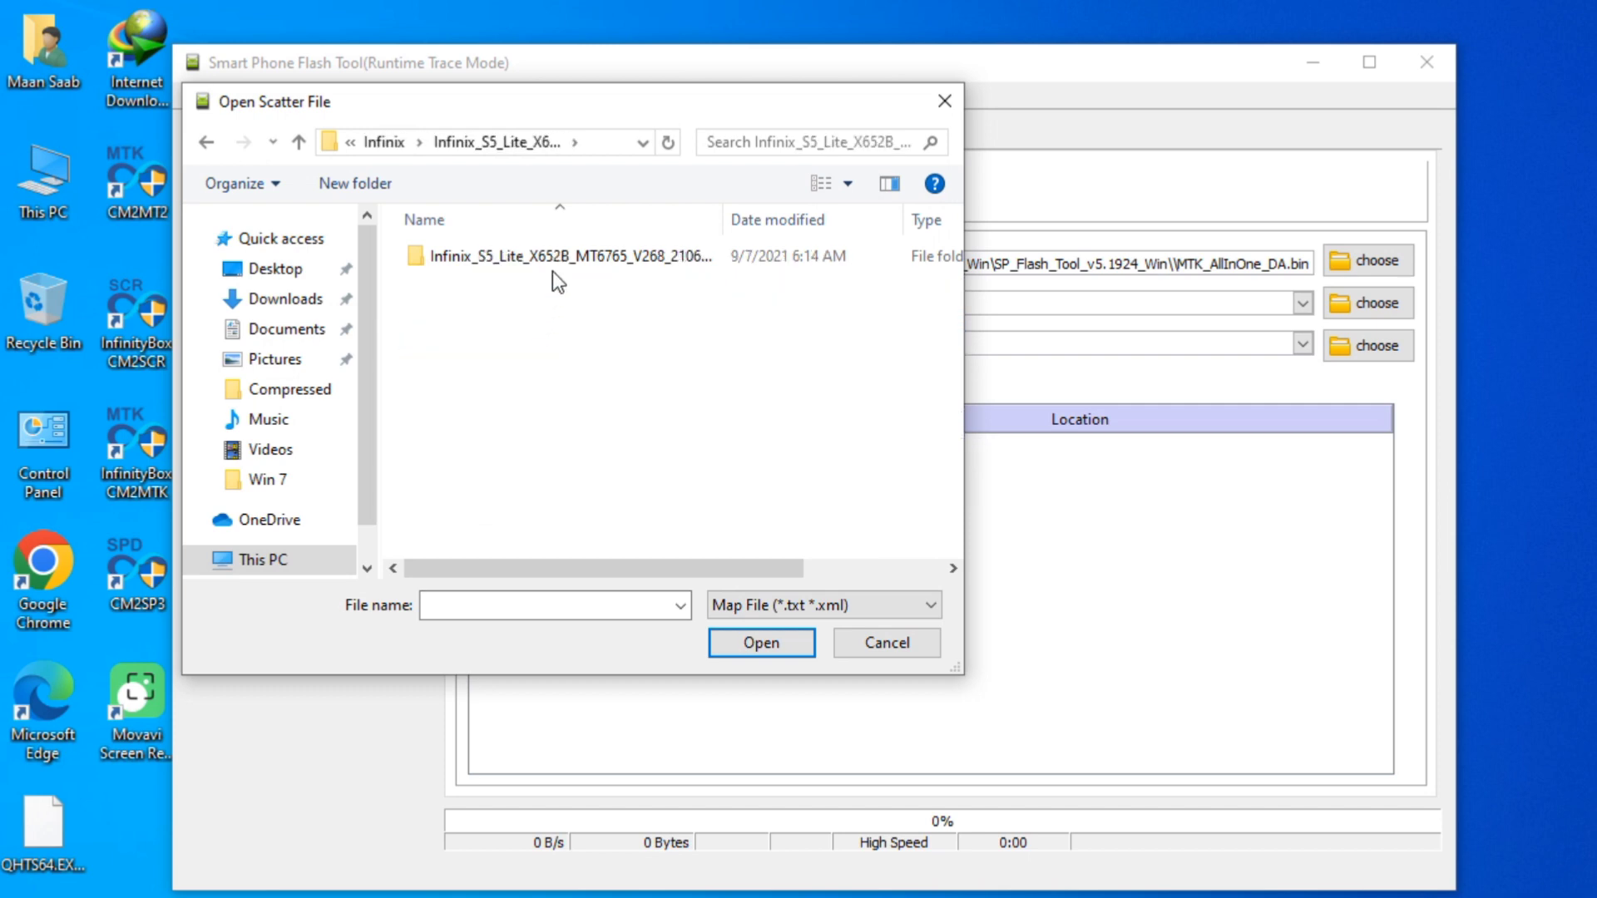
{"action": "double_click", "coordinate": [558, 252]}
{"action": "double_click", "coordinate": [526, 281]}
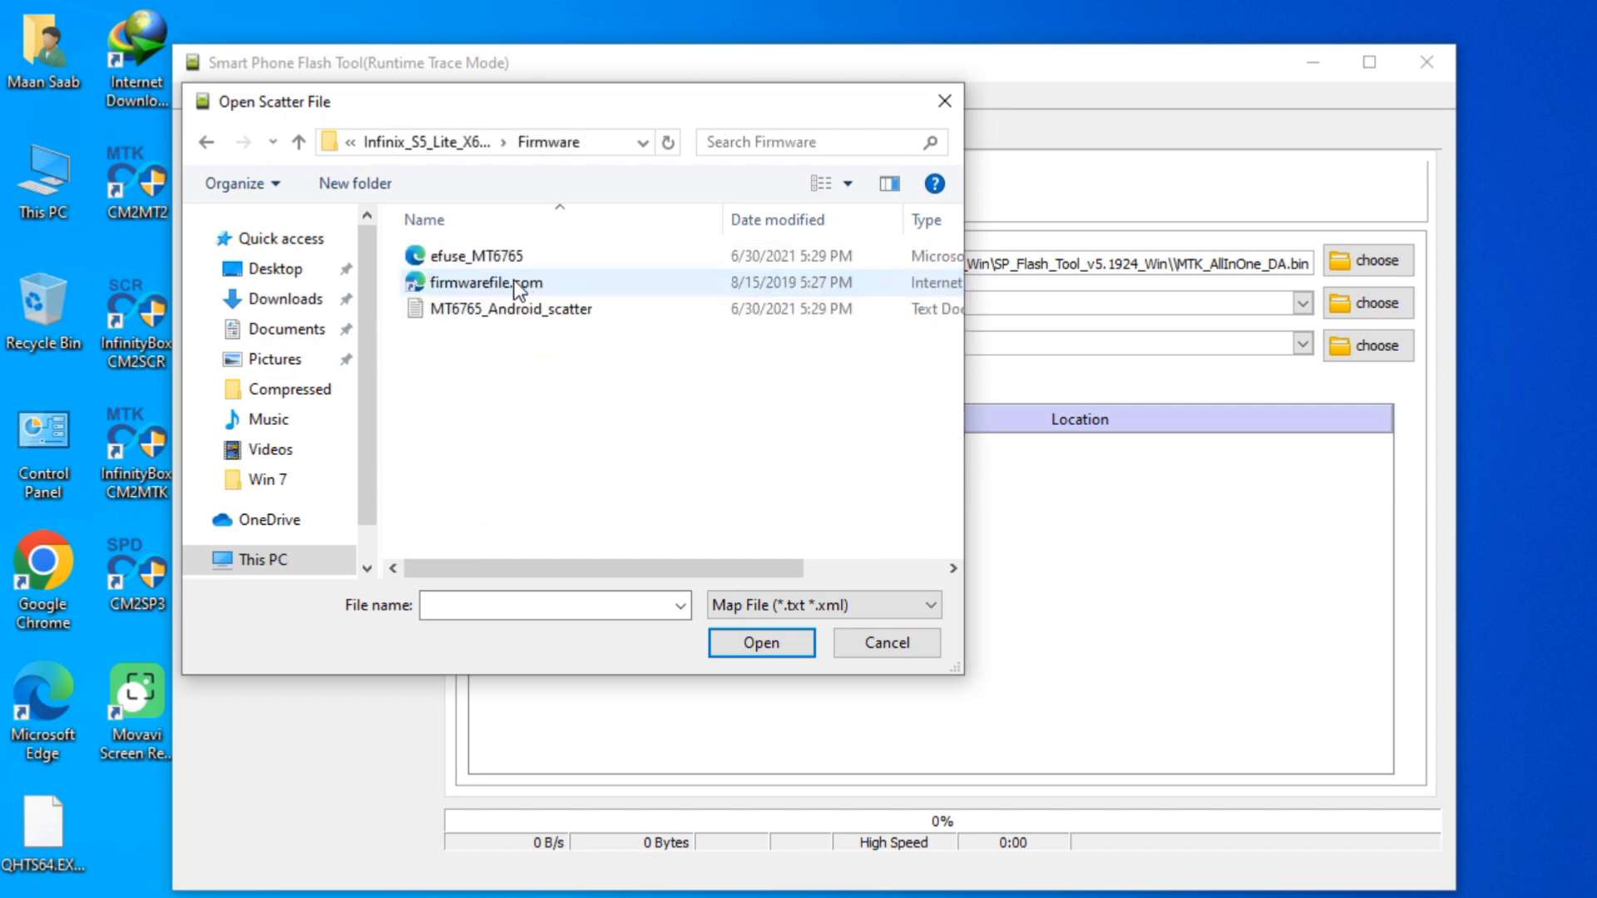
{"action": "double_click", "coordinate": [501, 318]}
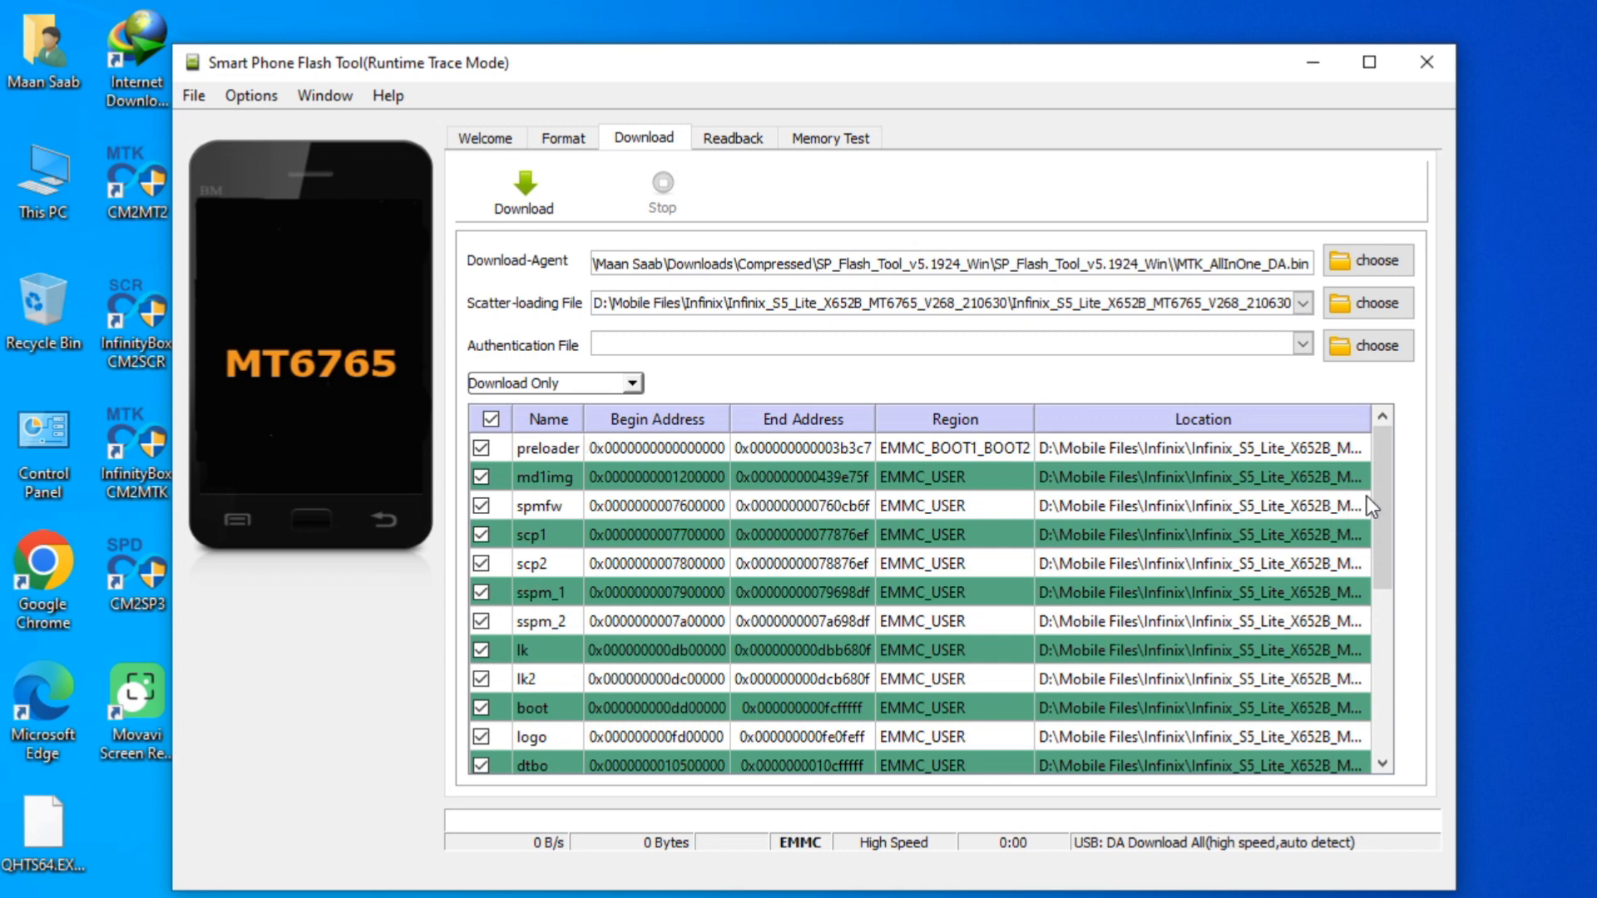
{"action": "left_click_drag", "start_coordinate": [1382, 487], "coordinate": [1373, 659]}
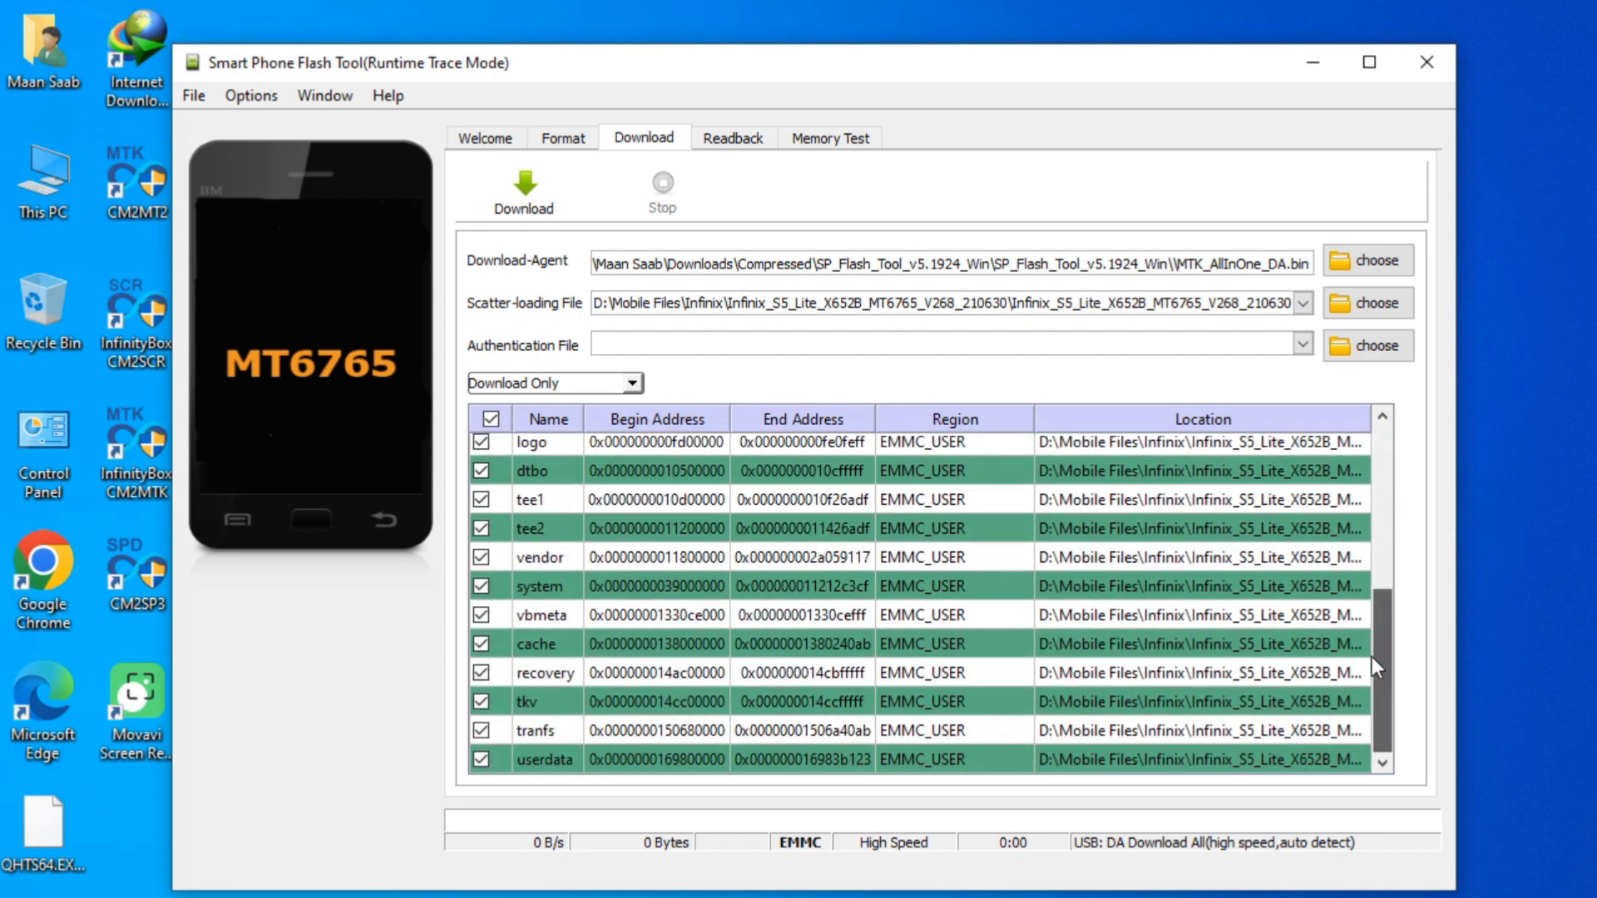
{"action": "scroll", "coordinate": [1370, 638], "scroll_direction": "up", "scroll_amount": 4}
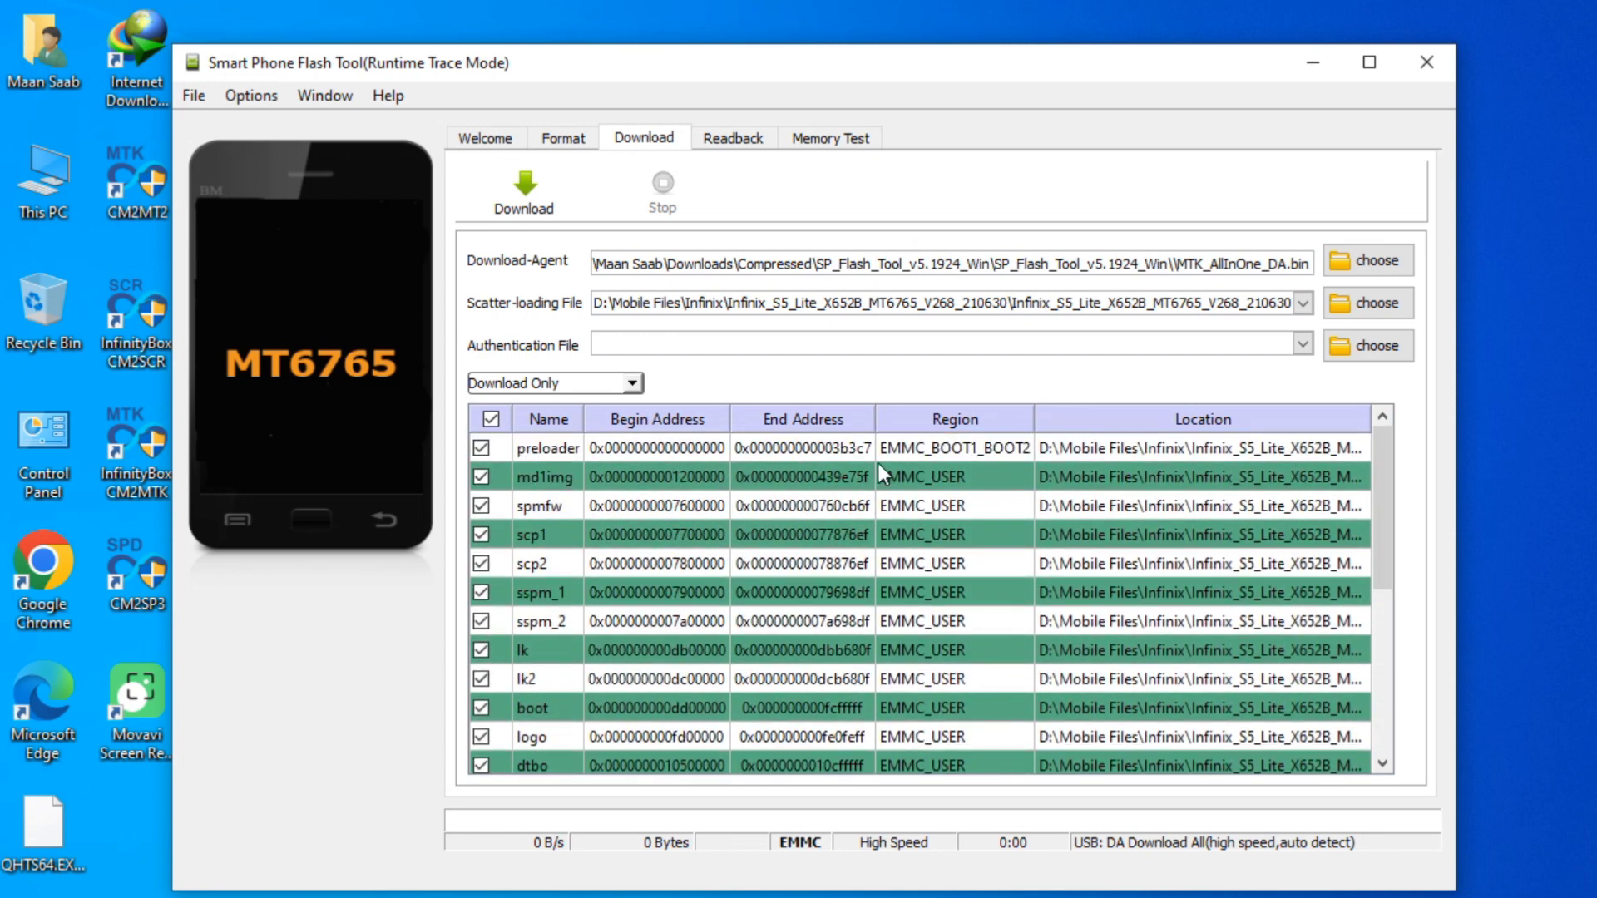
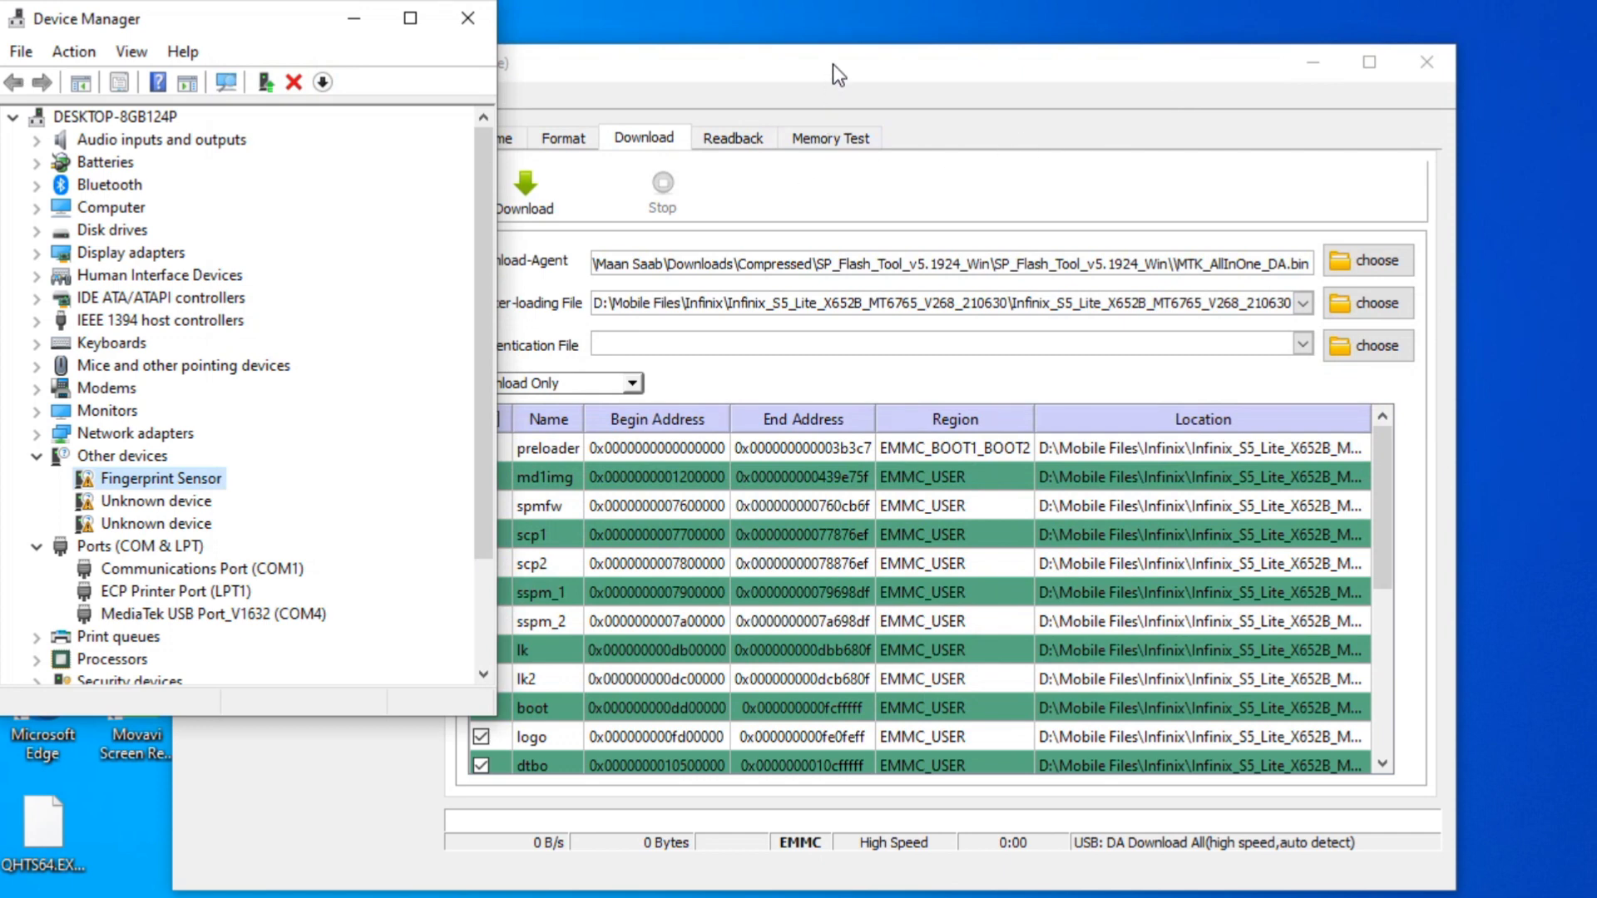
Step: Try to flash the loaded MT6765 firmware in Download Only mode and dismiss the resulting message
{"action": "left_click", "coordinate": [832, 64]}
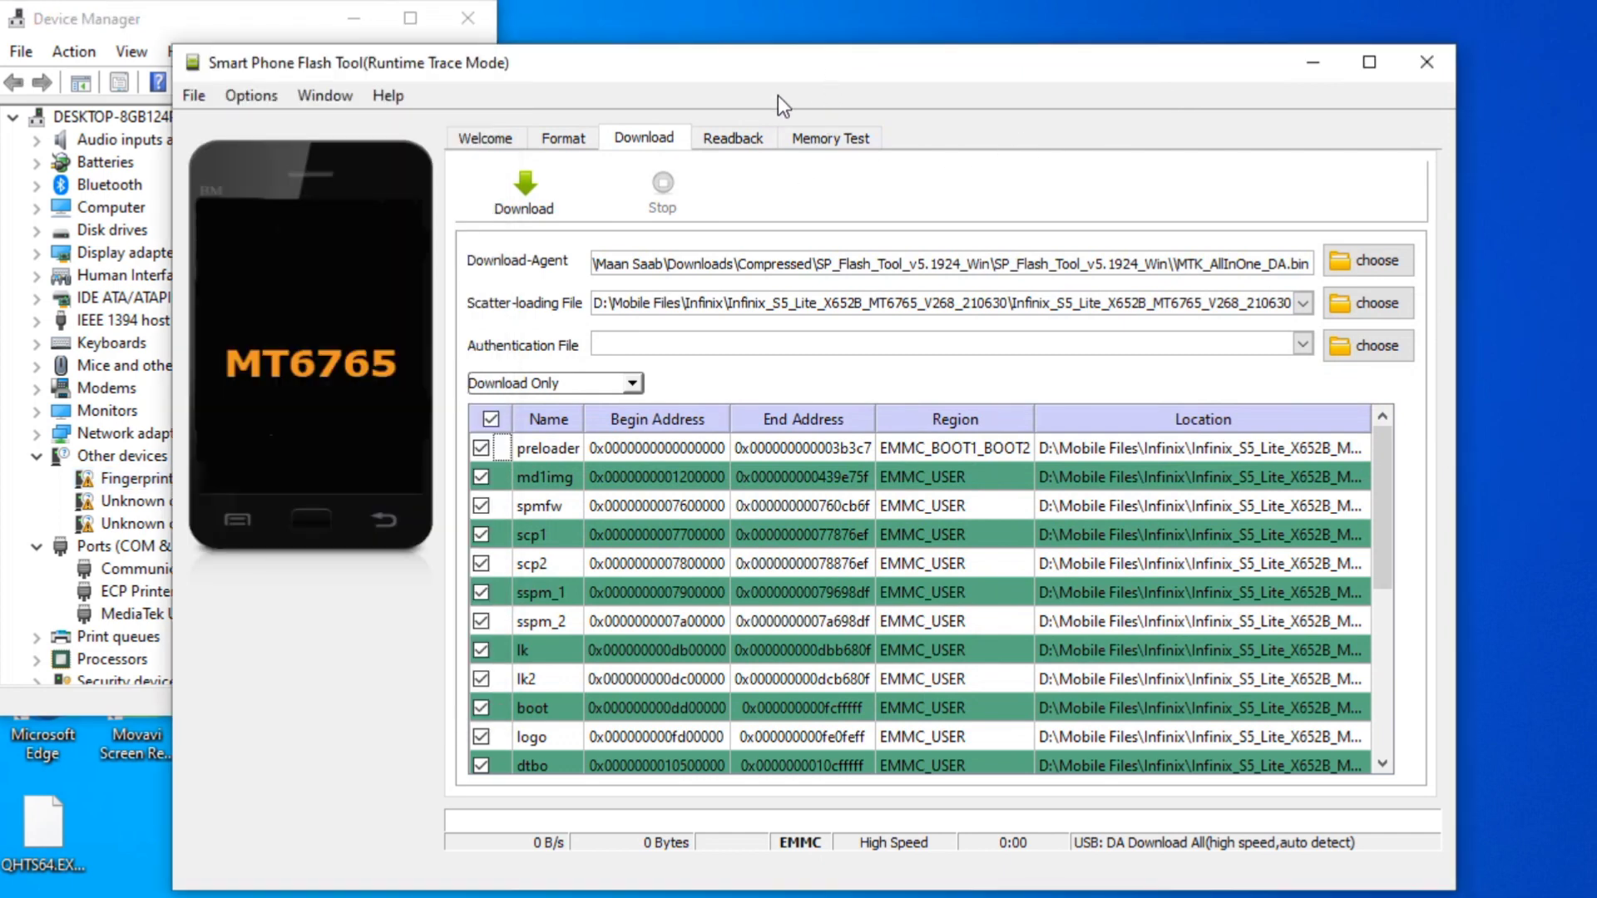
{"action": "left_click", "coordinate": [526, 205]}
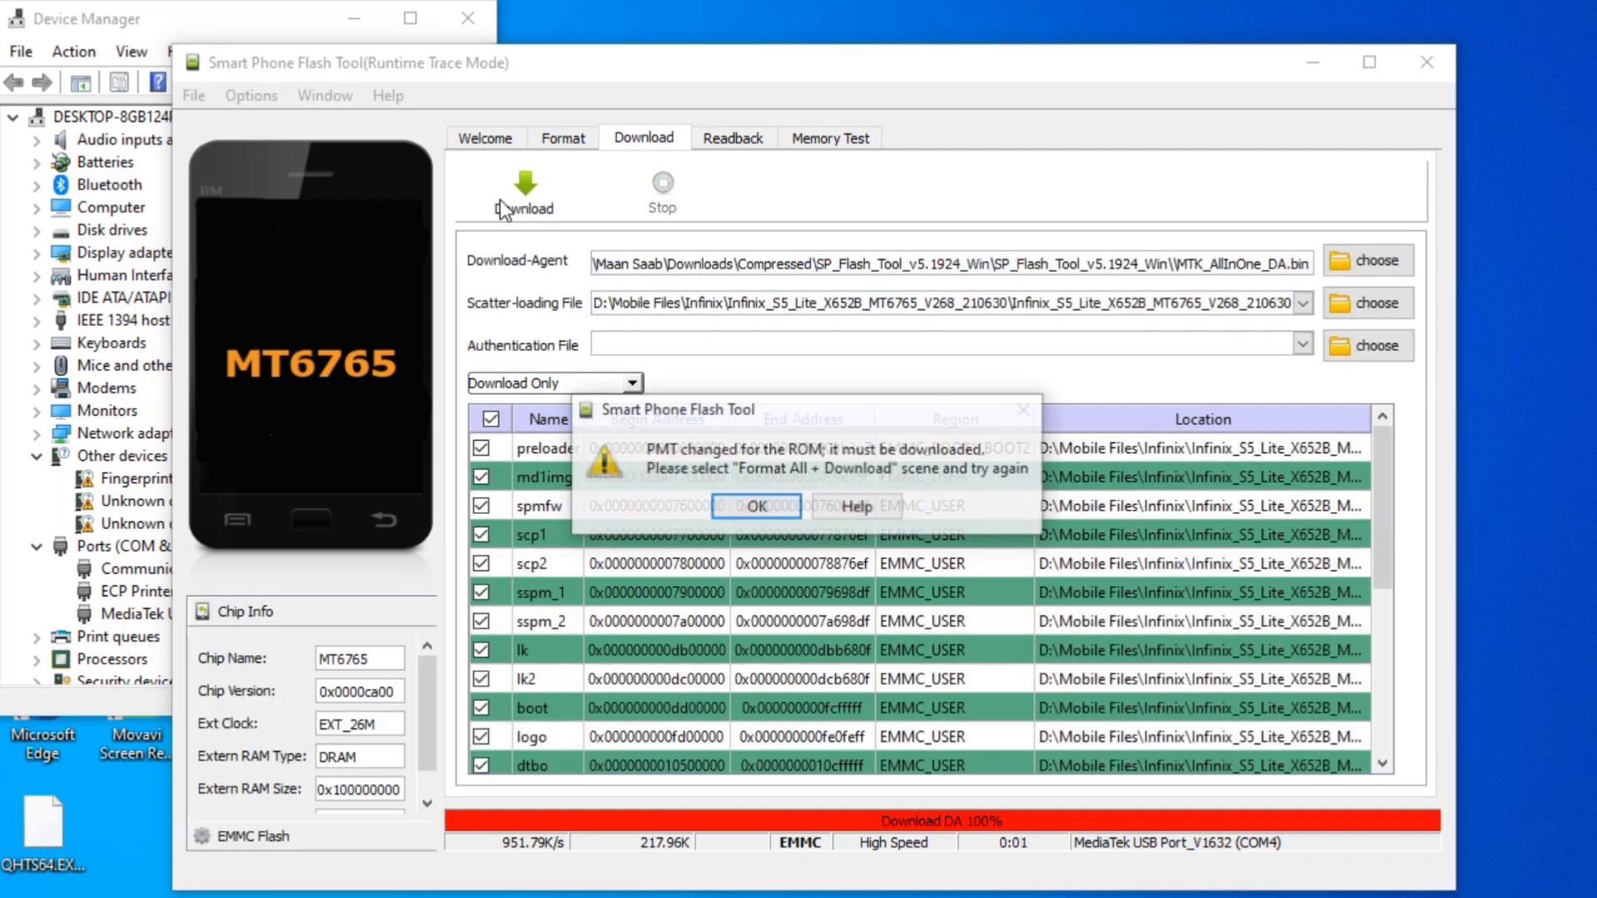
{"action": "left_click", "coordinate": [743, 507]}
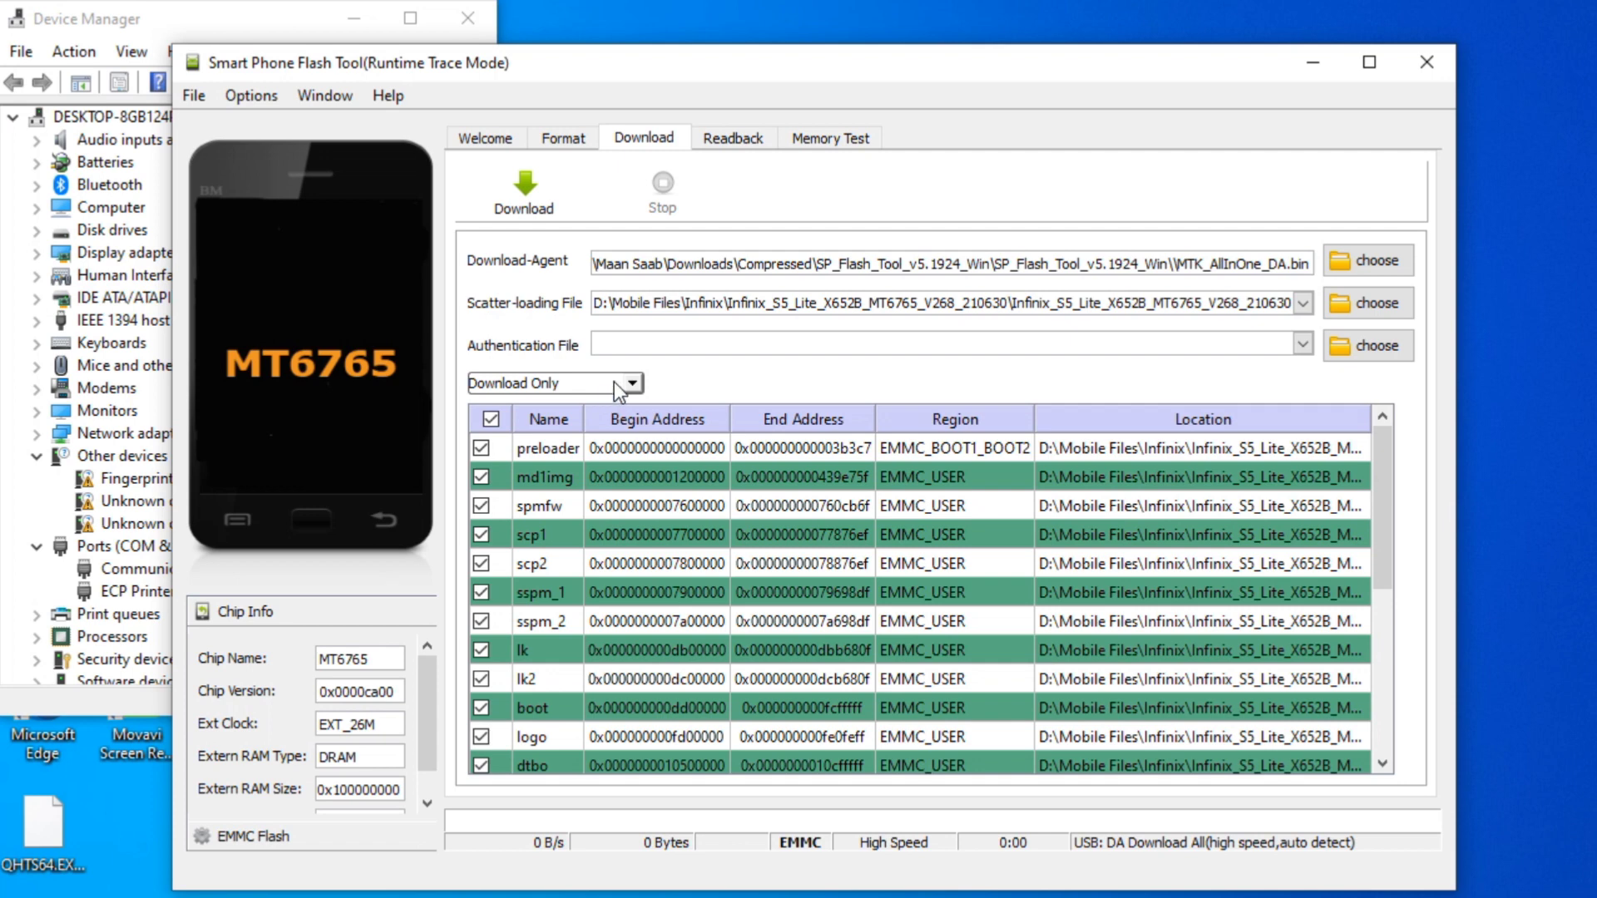
Step: Flash the Infinix S5 Lite firmware in Format All + Download mode and dismiss the message at the end
{"action": "left_click", "coordinate": [636, 381]}
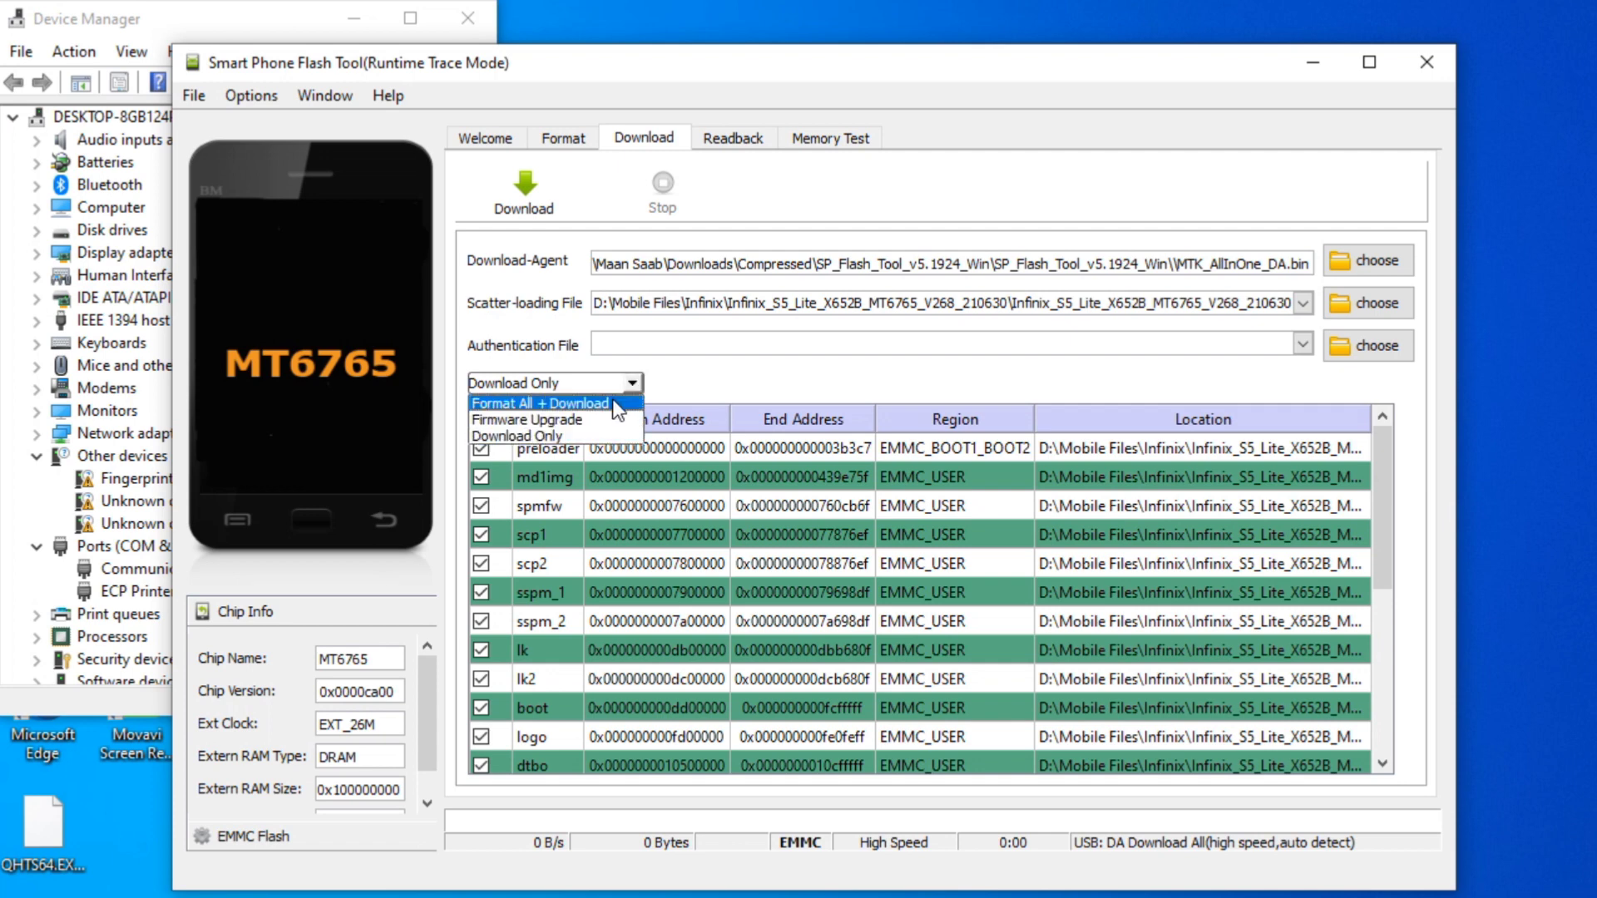
{"action": "left_click", "coordinate": [617, 405]}
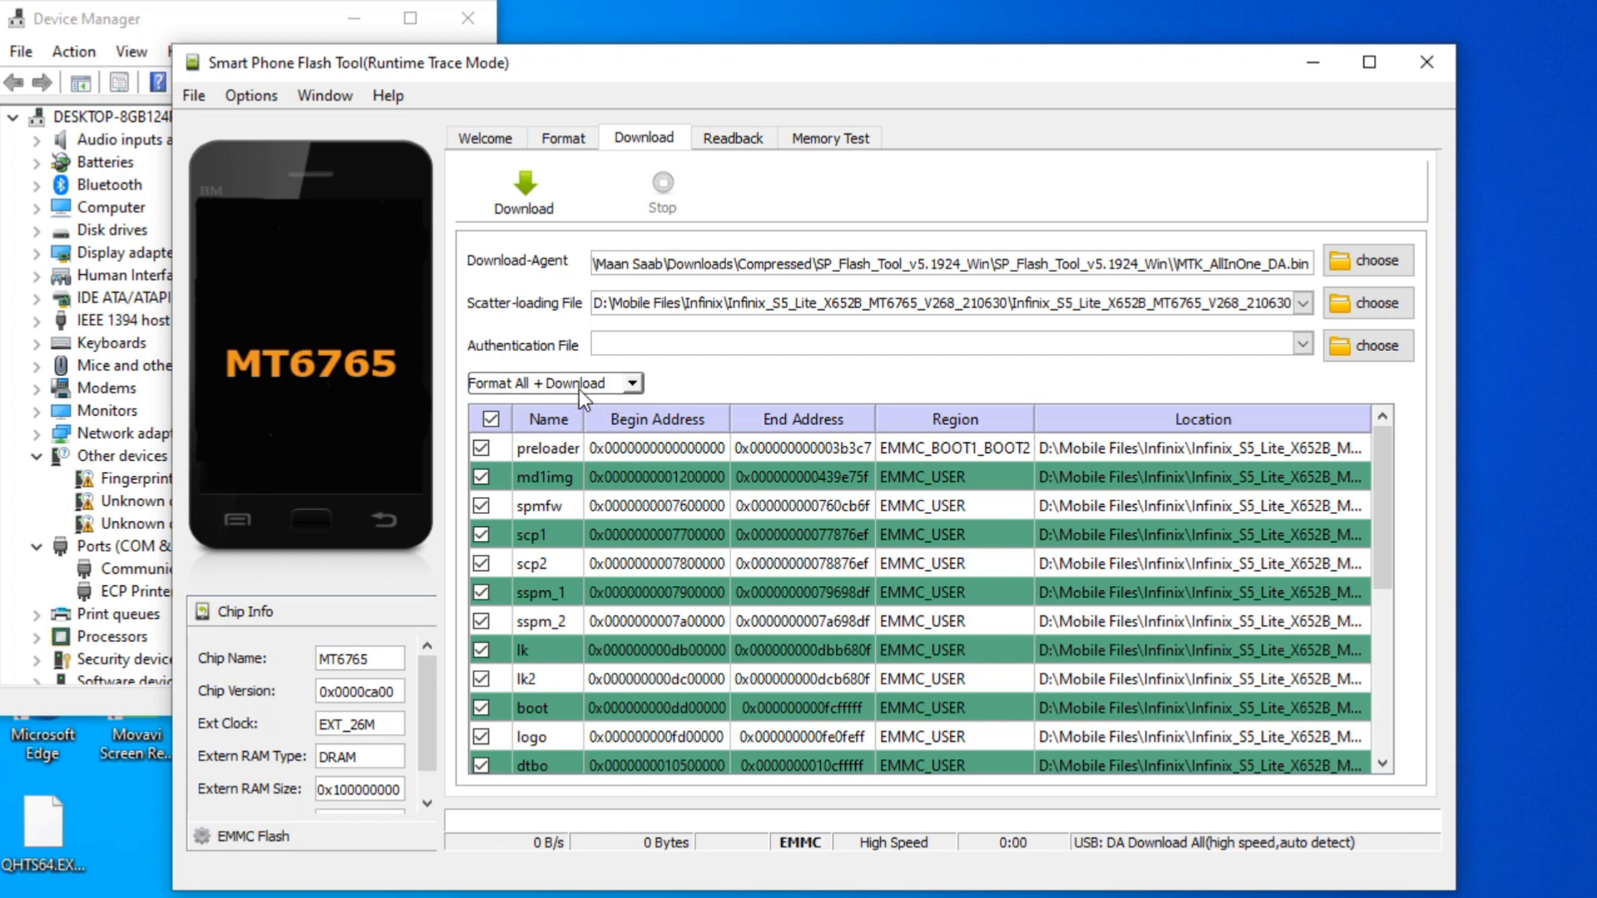
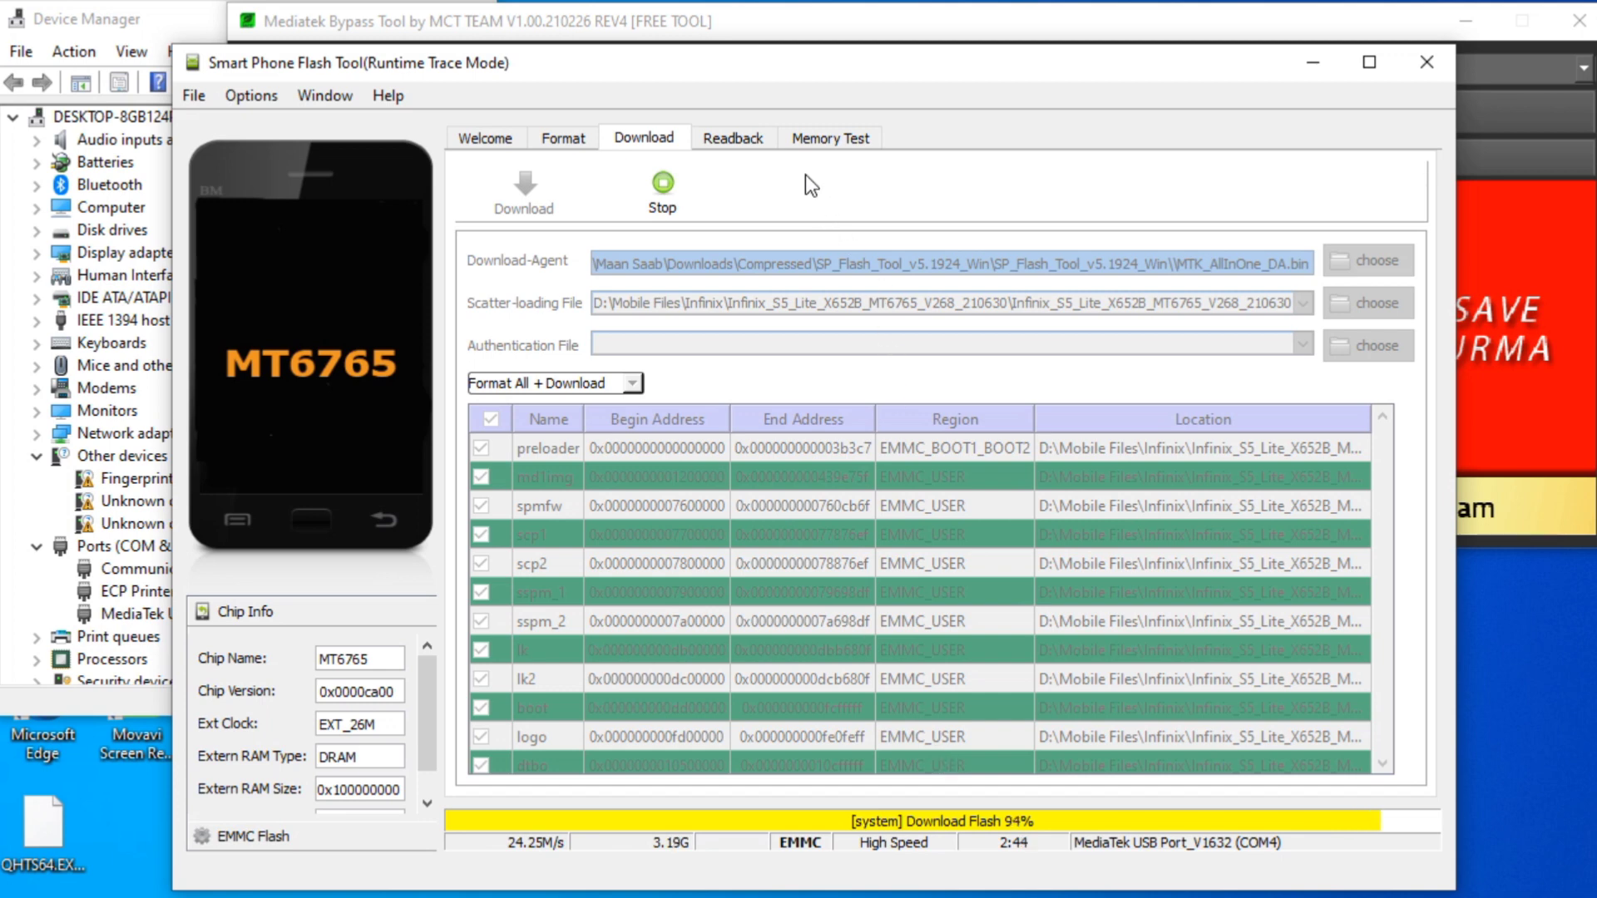
{"action": "left_click_drag", "start_coordinate": [778, 66], "coordinate": [896, 34]}
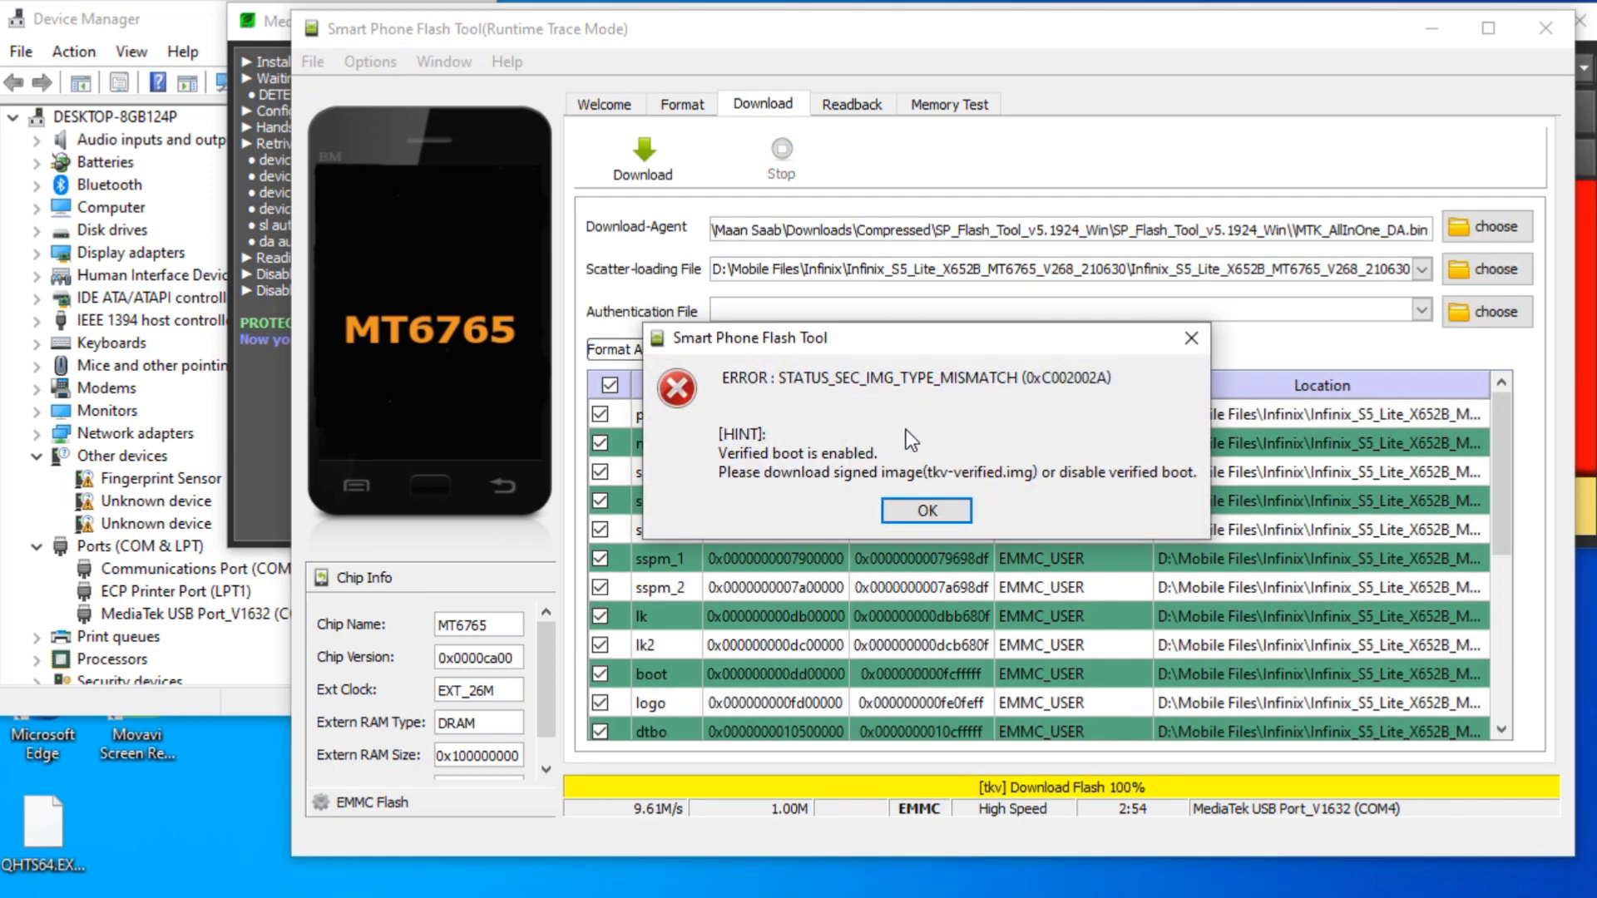
{"action": "left_click", "coordinate": [943, 512]}
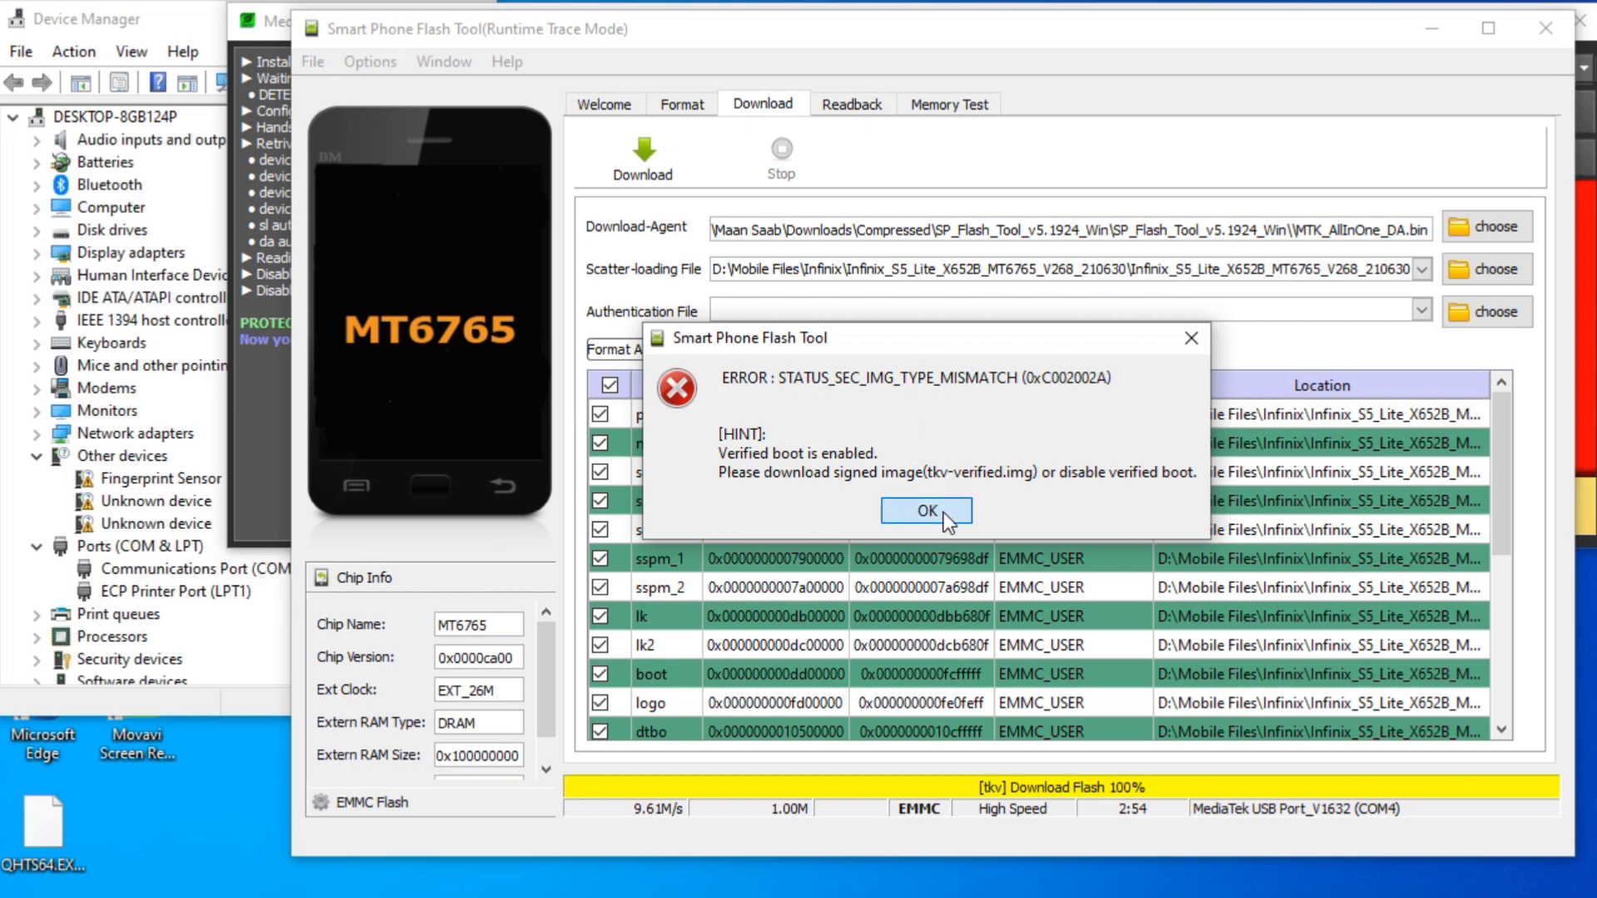
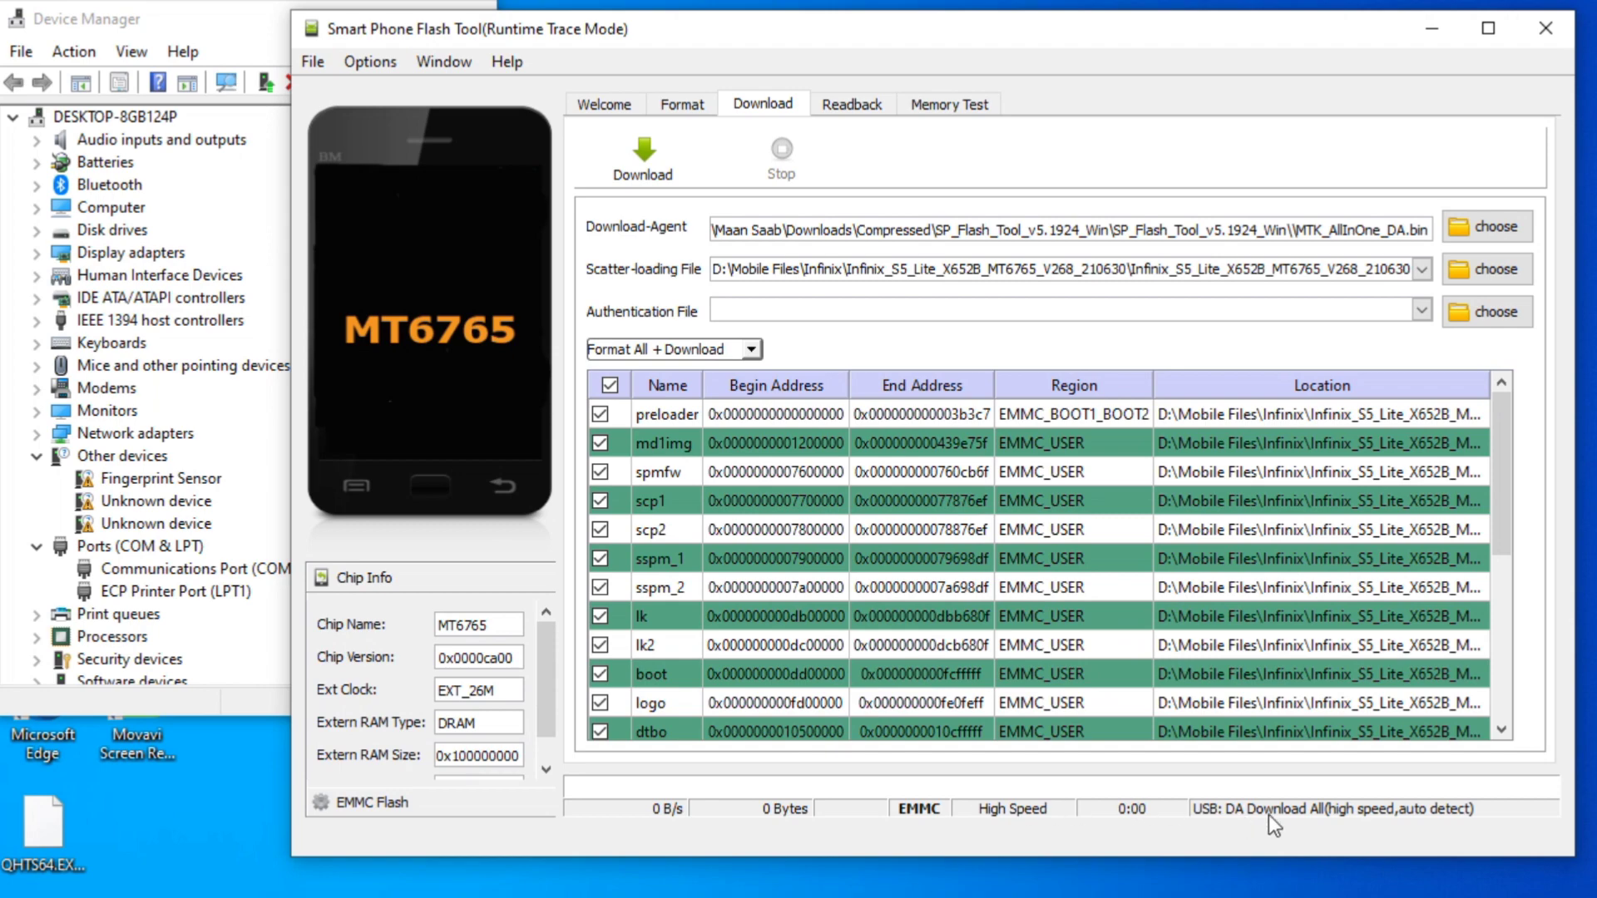
Step: Minimize the flash tool window and refresh the desktop
{"action": "left_click", "coordinate": [1432, 28]}
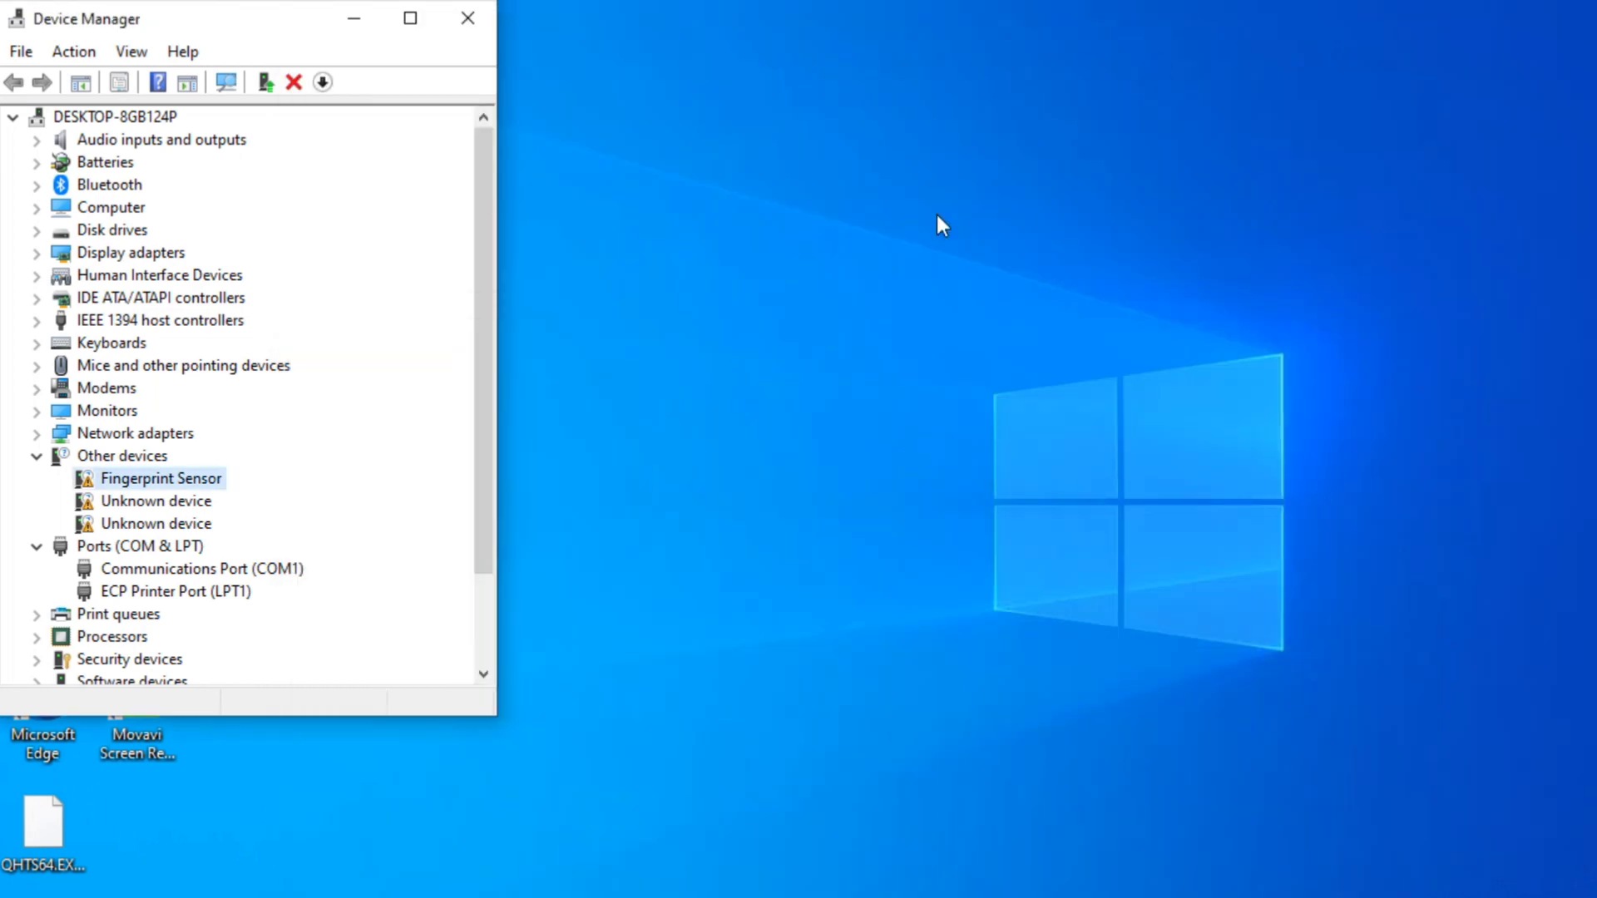
{"action": "right_click", "coordinate": [1020, 184]}
{"action": "left_click", "coordinate": [1050, 258]}
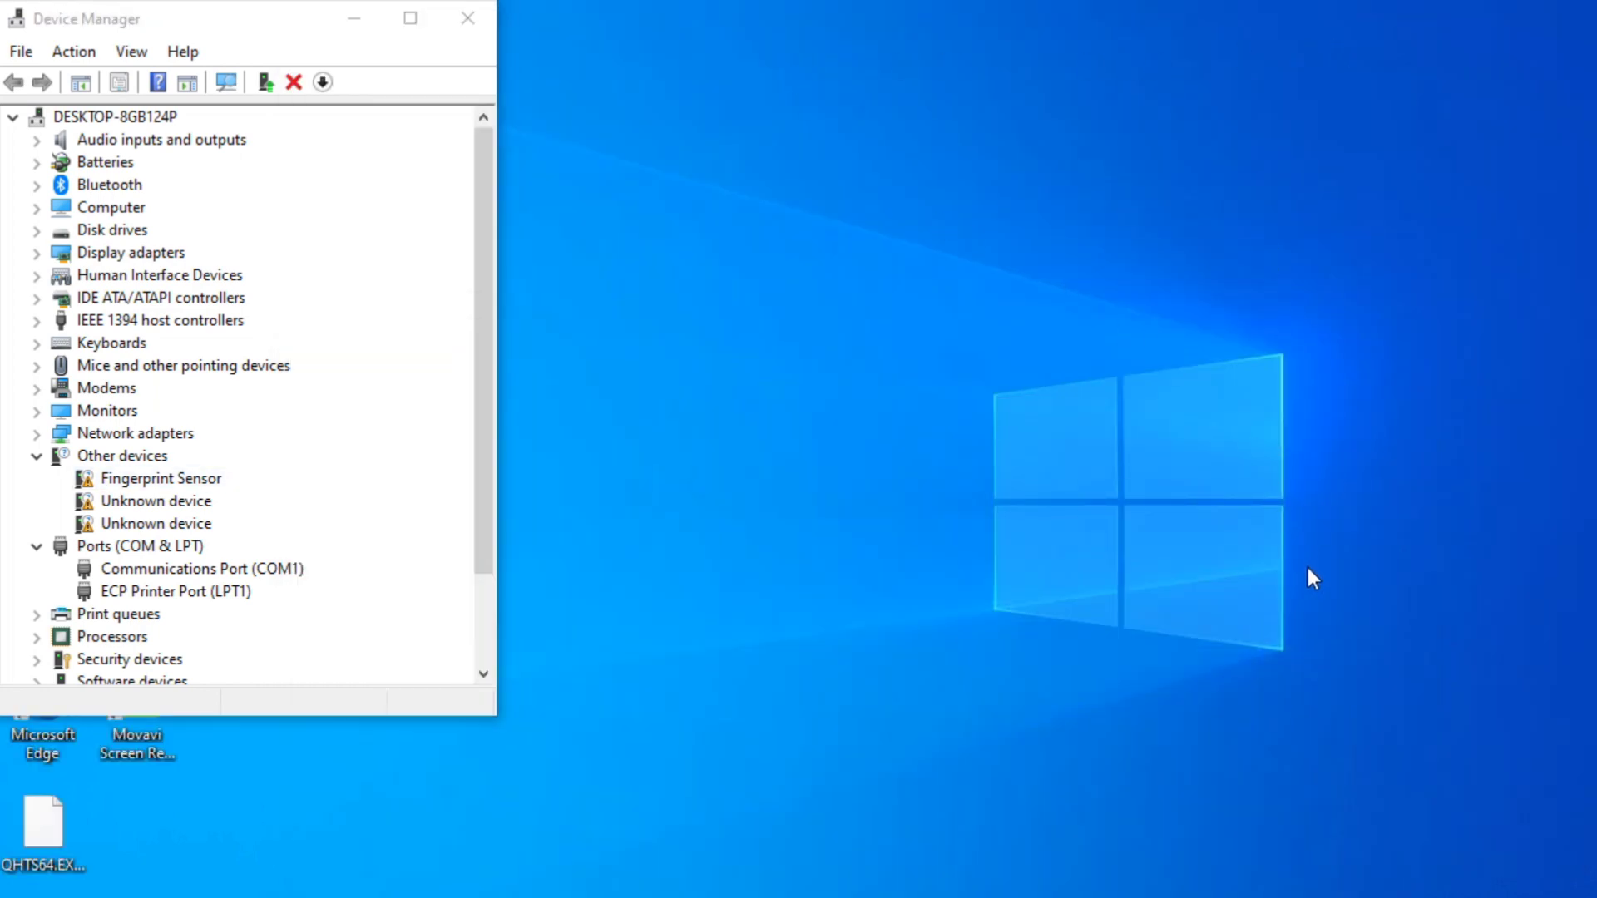